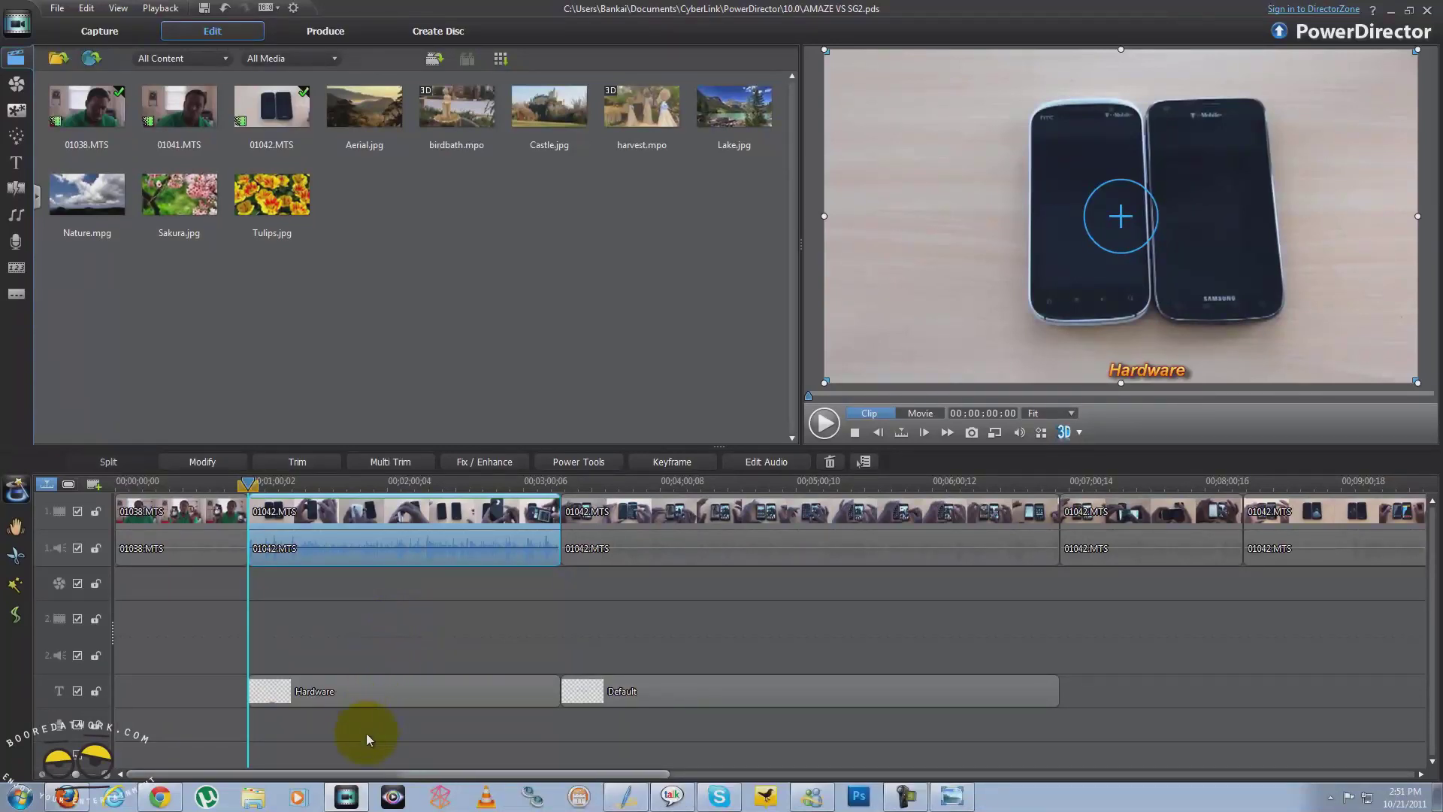
# Minimize PowerDirector to show the 'Power director new intro' welcome image in Windows Photo Viewer.
pyautogui.click(344, 798)
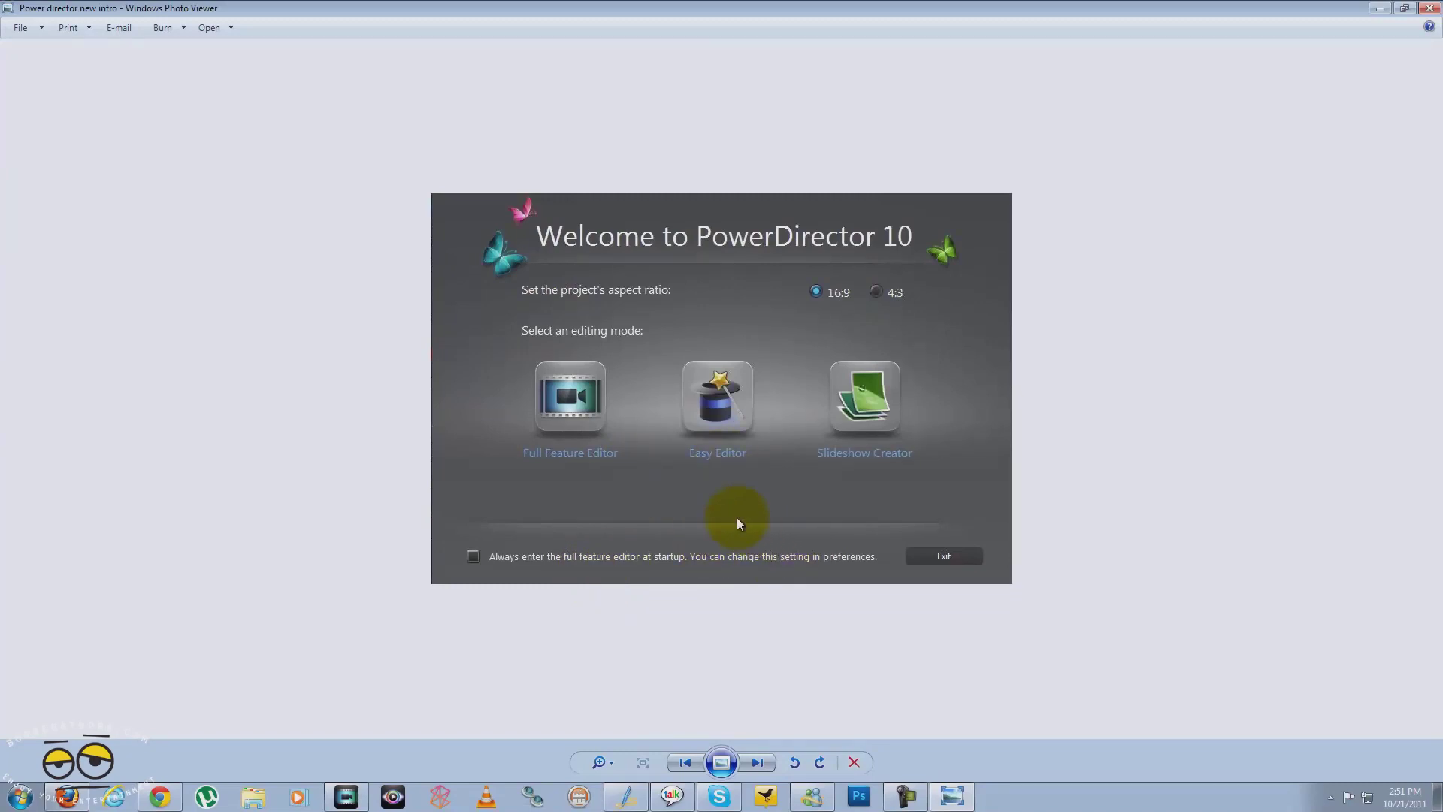
pyautogui.click(344, 796)
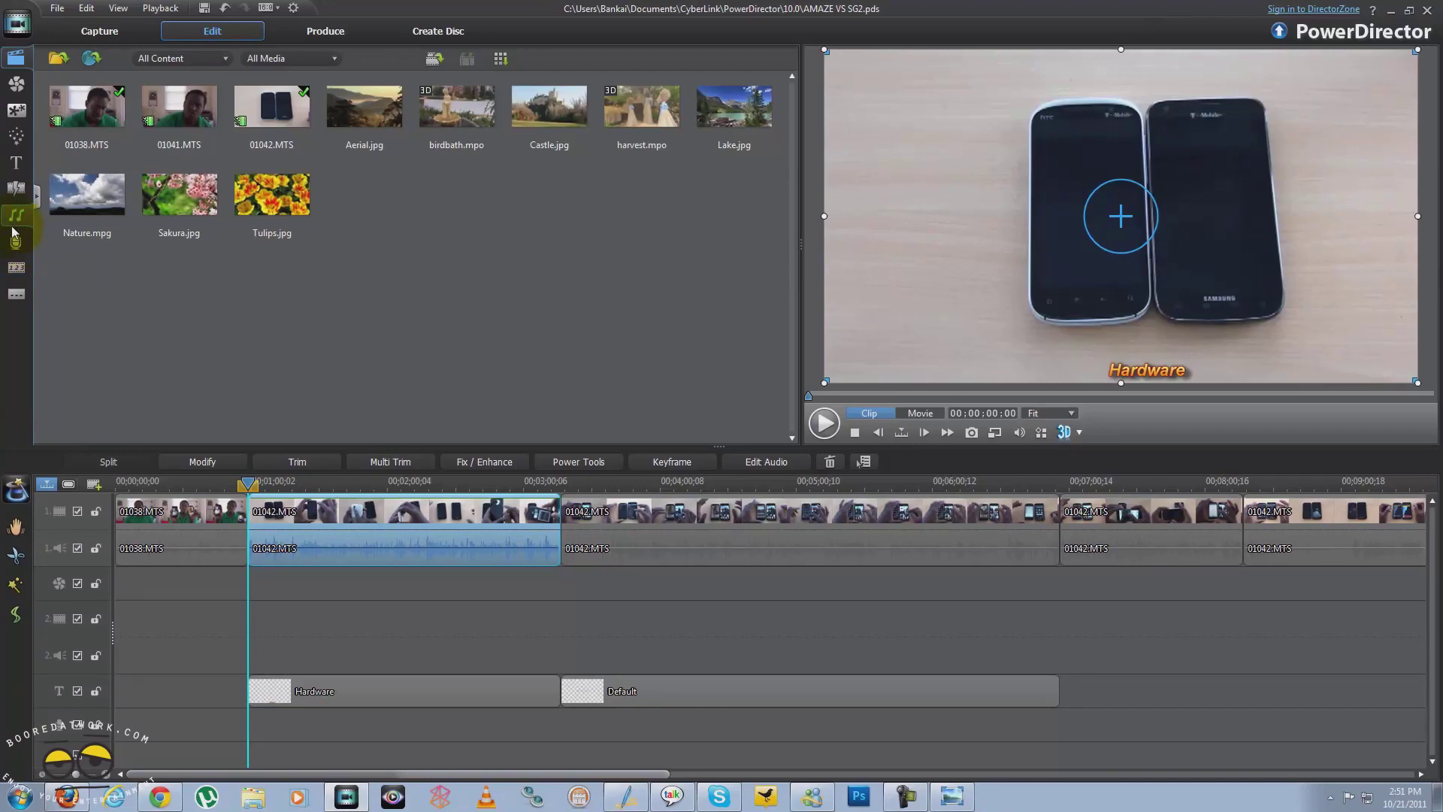
# In the Title room, open PowerDirector v10 > 3D-Like and preview the second Default template, 'My 3D Title'.
pyautogui.click(16, 164)
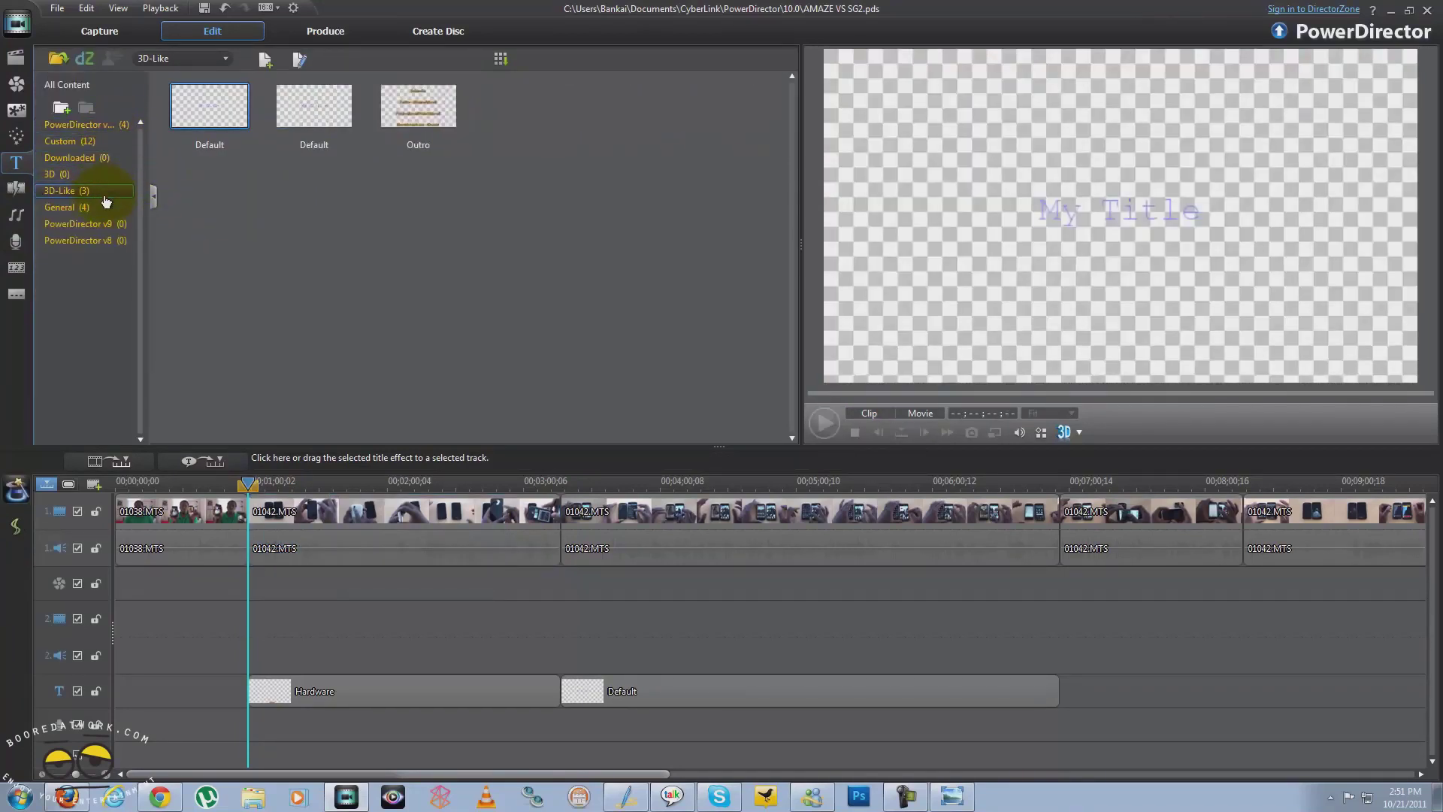
pyautogui.click(105, 128)
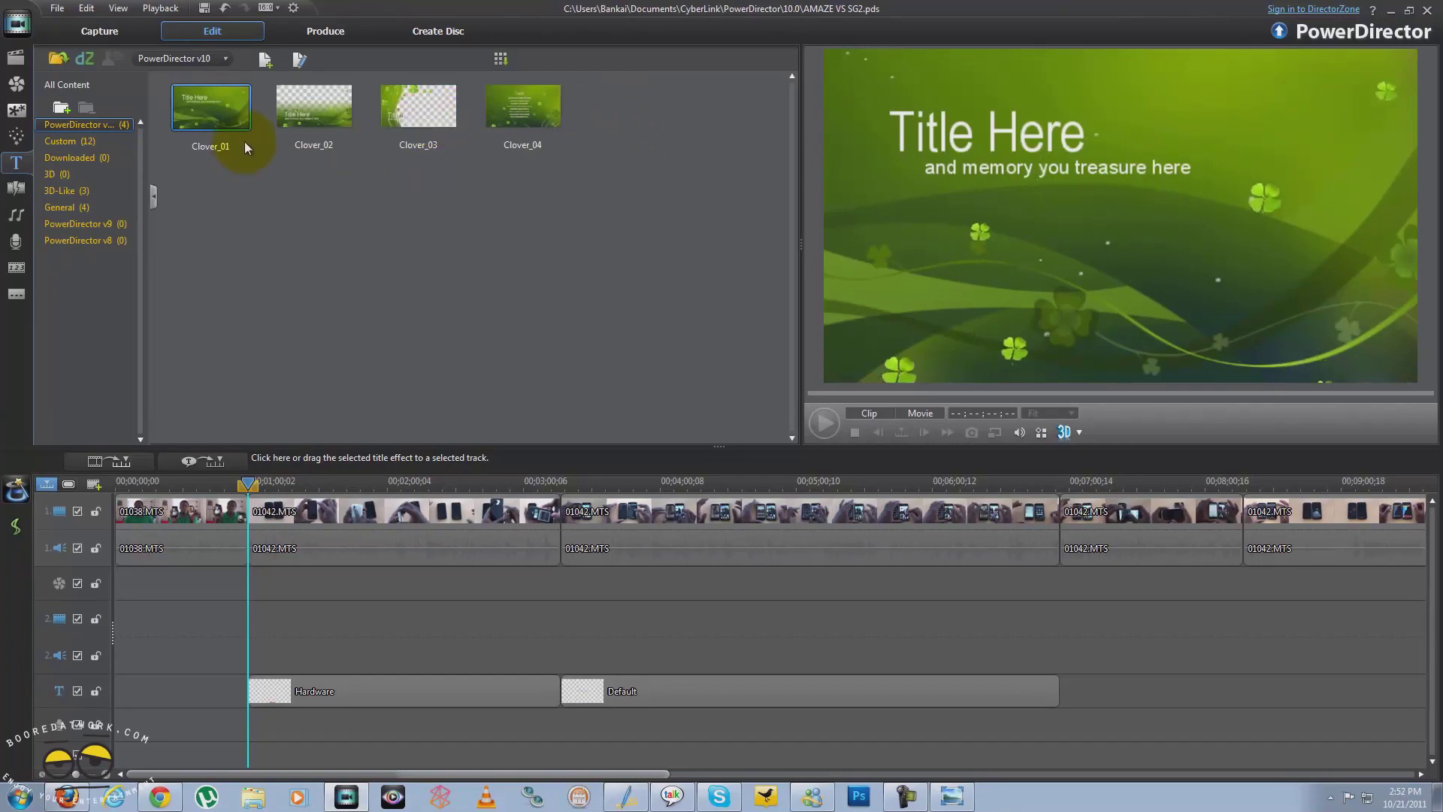
pyautogui.click(83, 192)
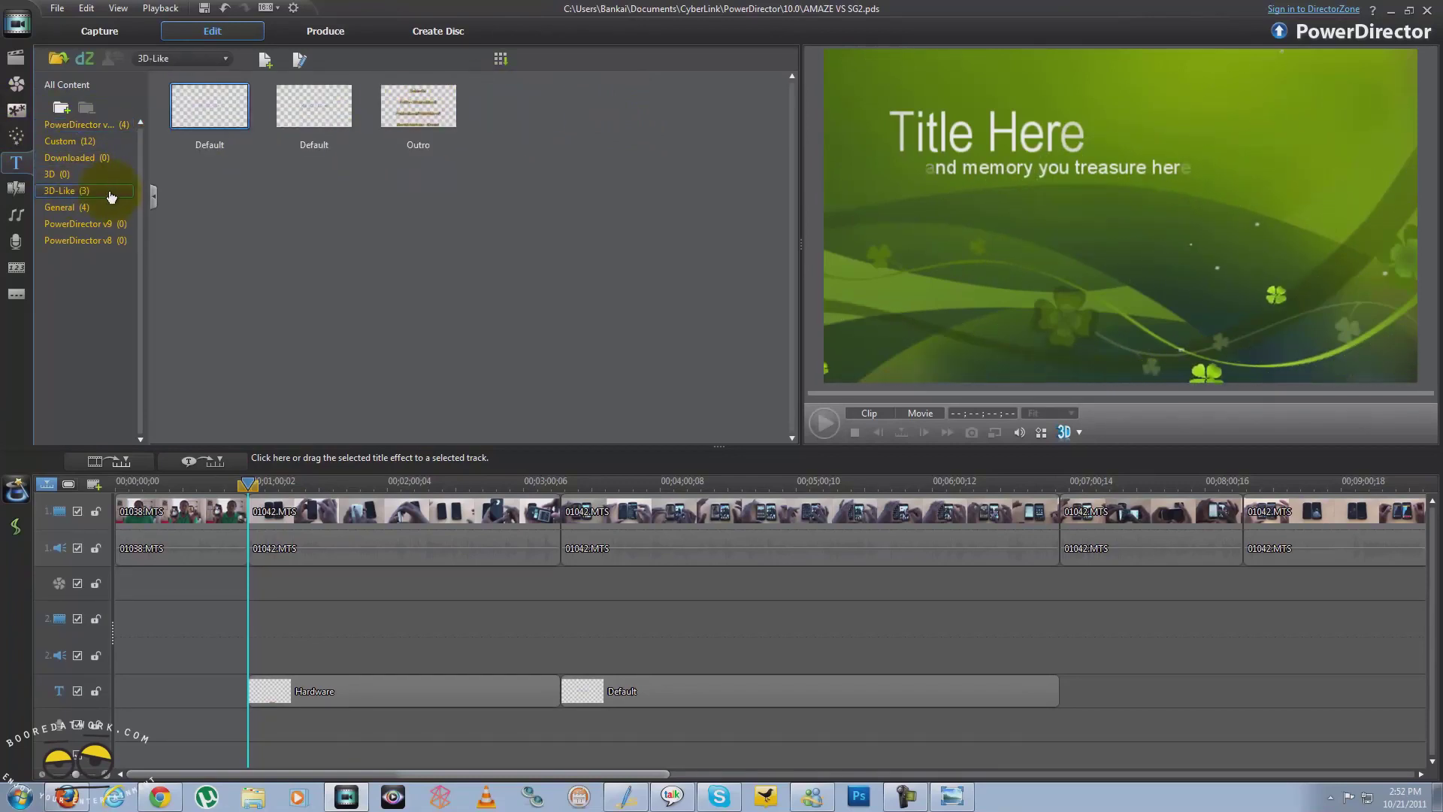
pyautogui.click(325, 106)
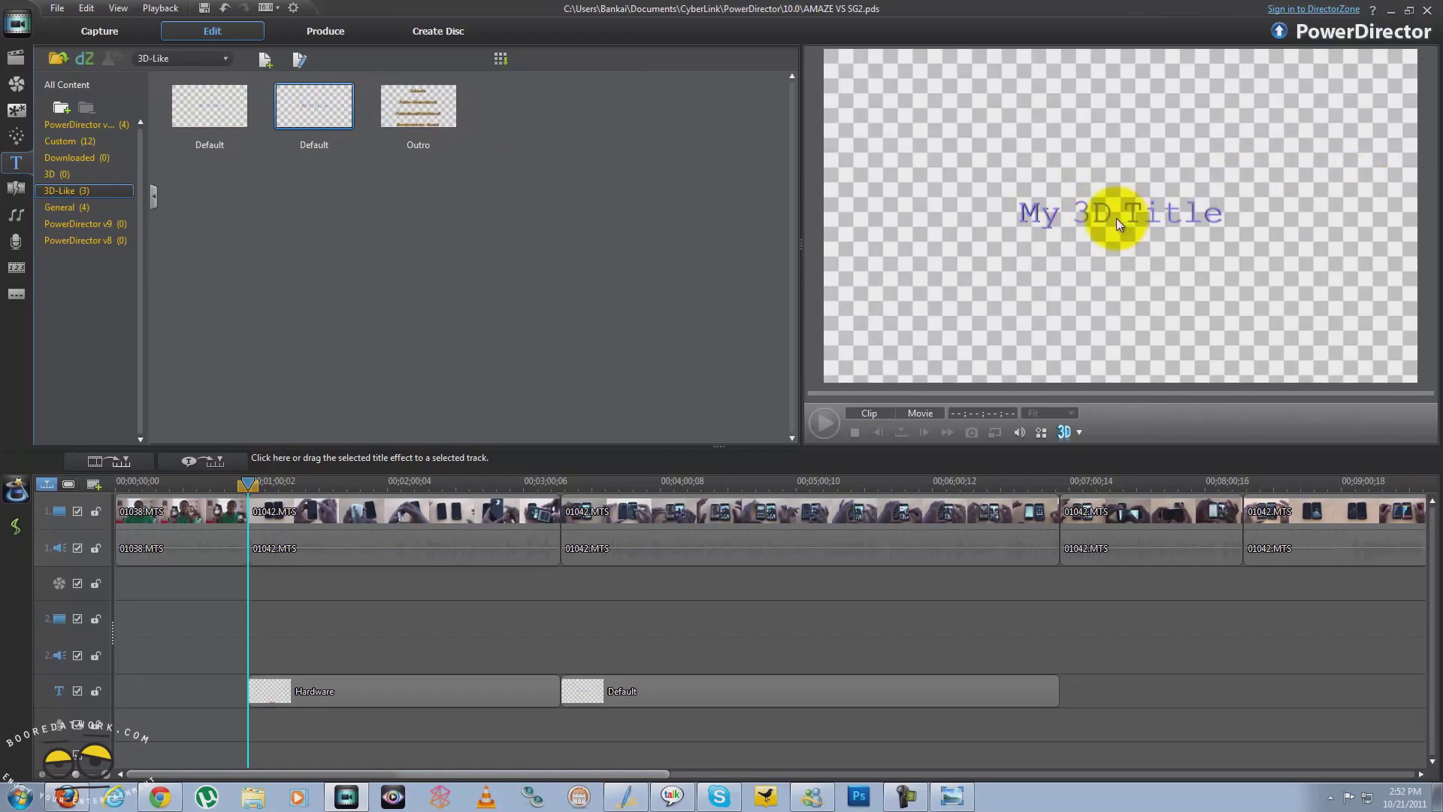
# Place the 3D Default title at the title track's start, apply a bold 3D character preset, then close the Title Designer.
pyautogui.moveTo(306, 109); pyautogui.dragTo(125, 695)
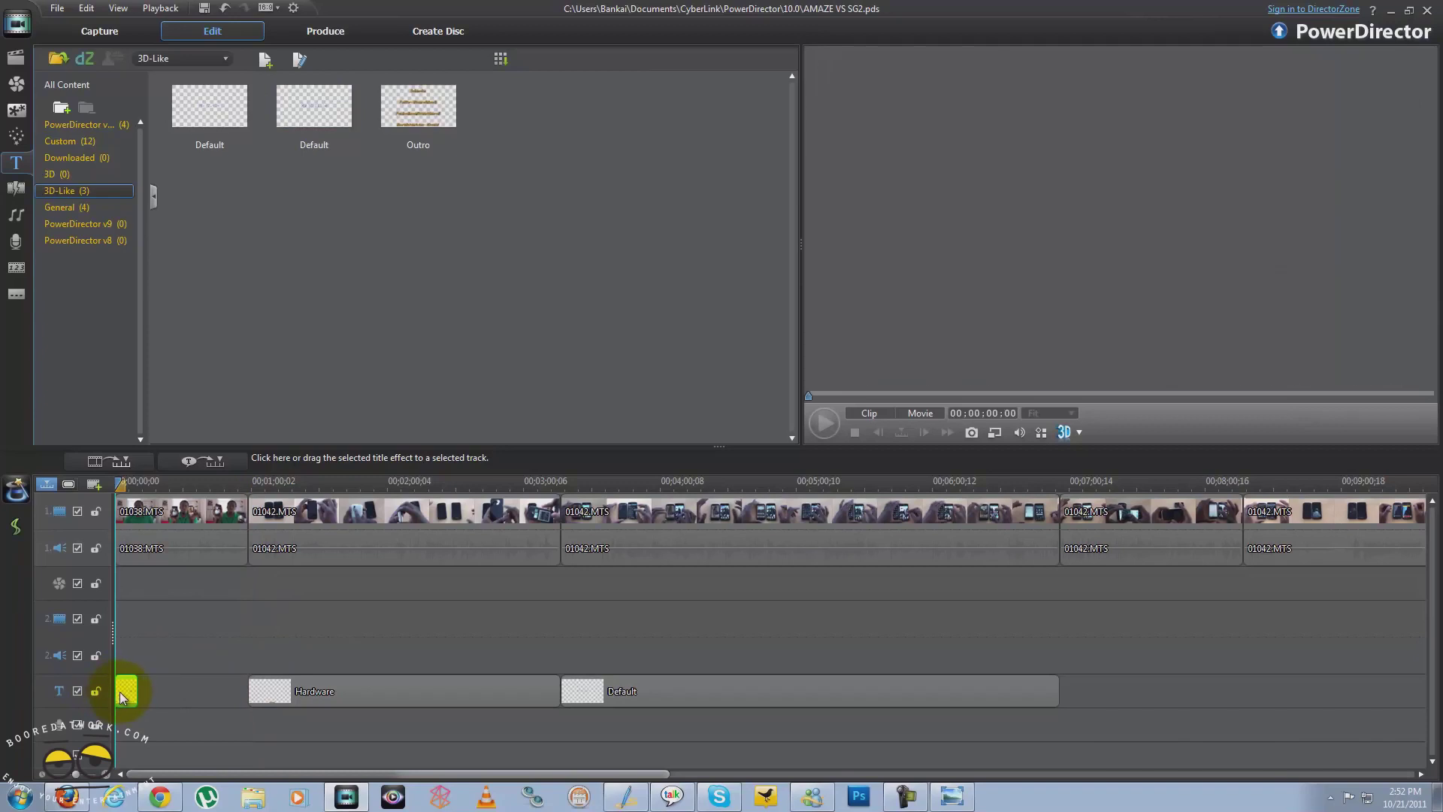
pyautogui.rightClick(129, 692)
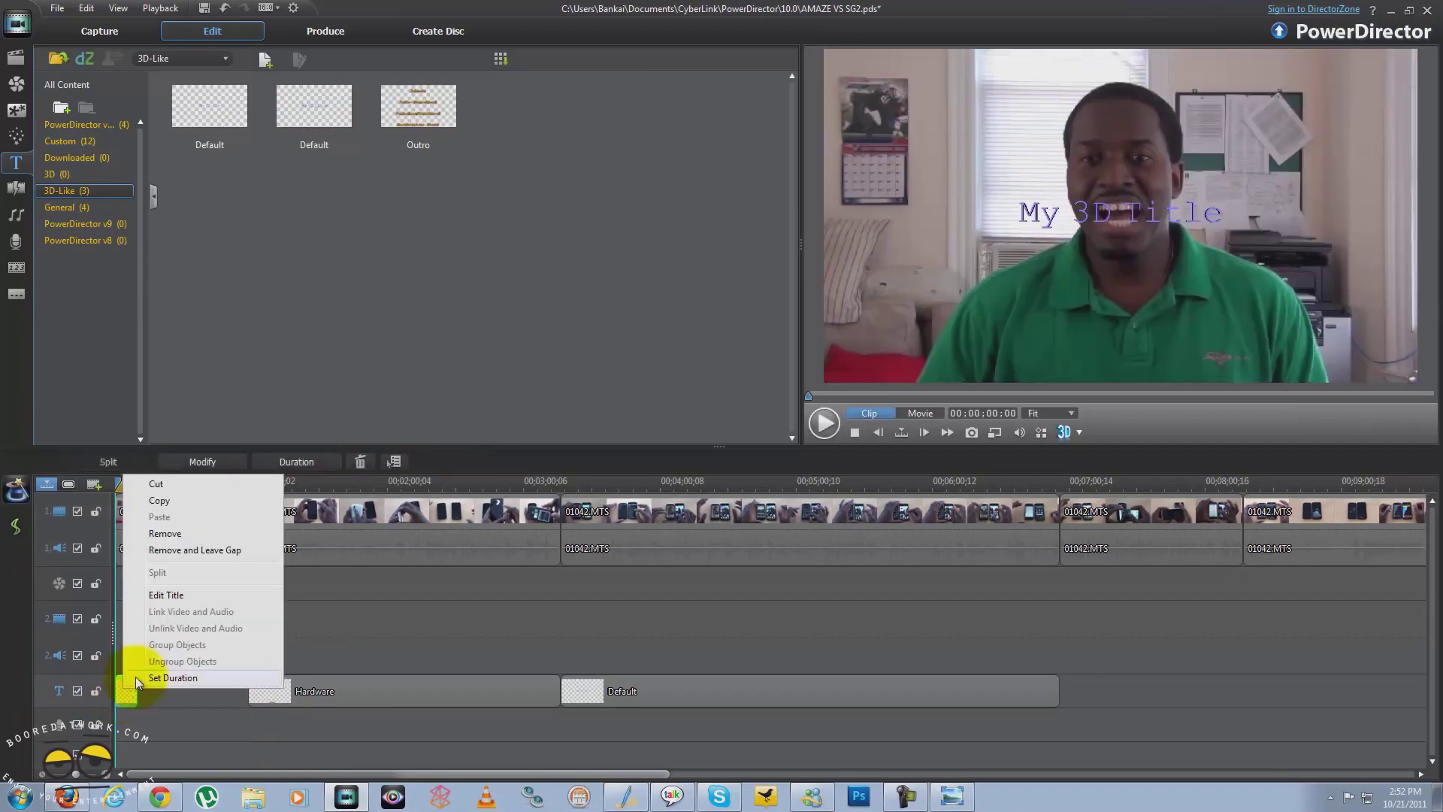
pyautogui.click(175, 592)
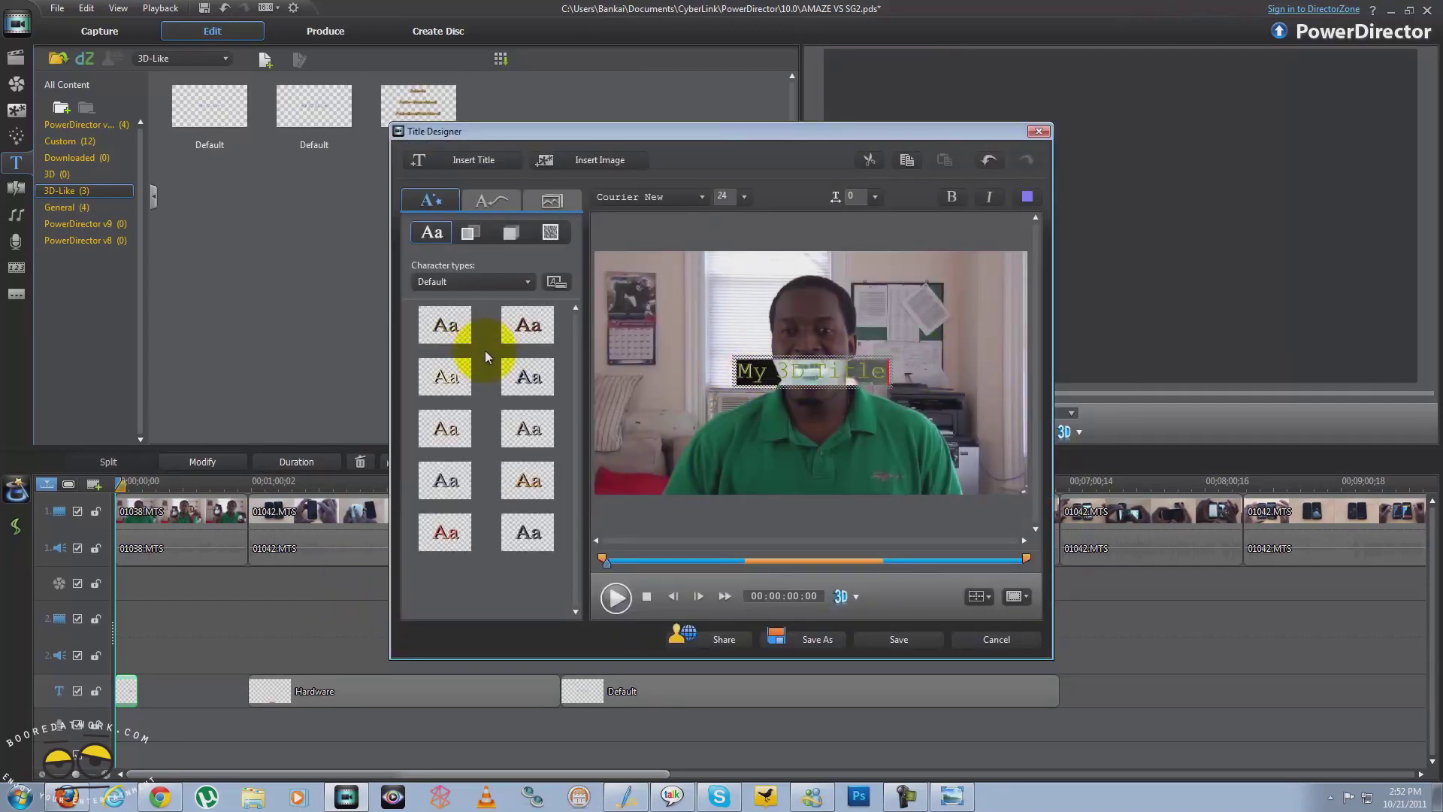
pyautogui.click(531, 387)
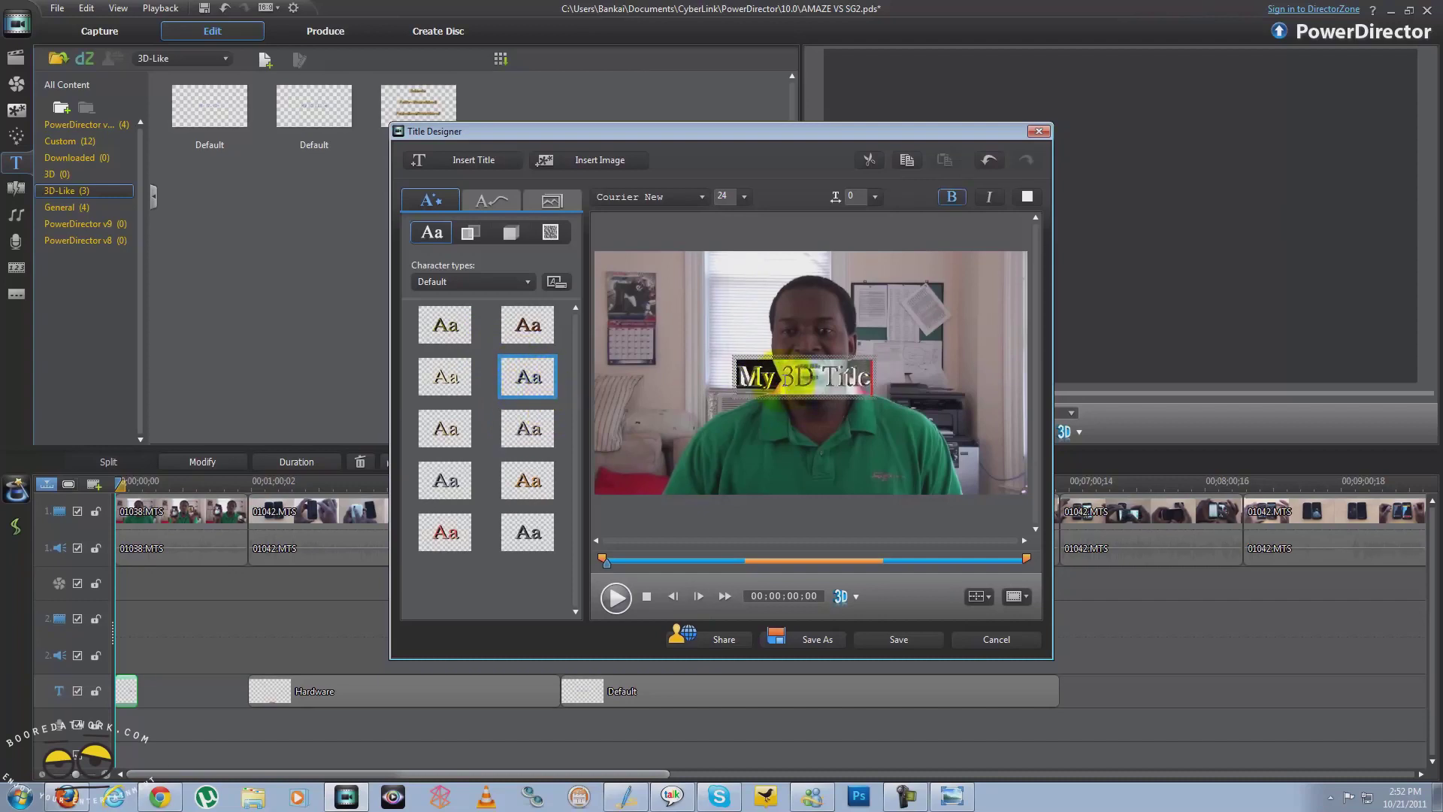
pyautogui.click(808, 596)
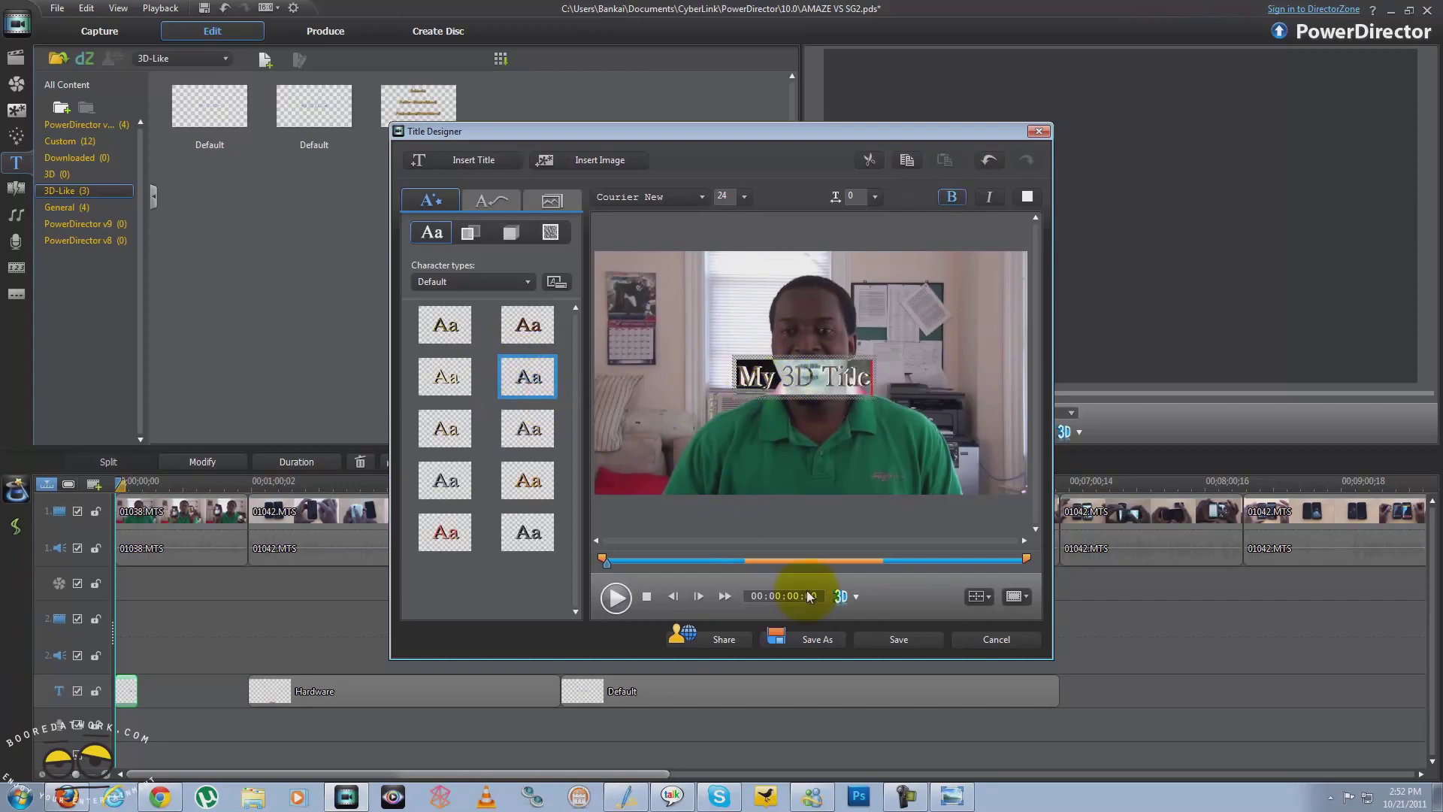
pyautogui.click(857, 597)
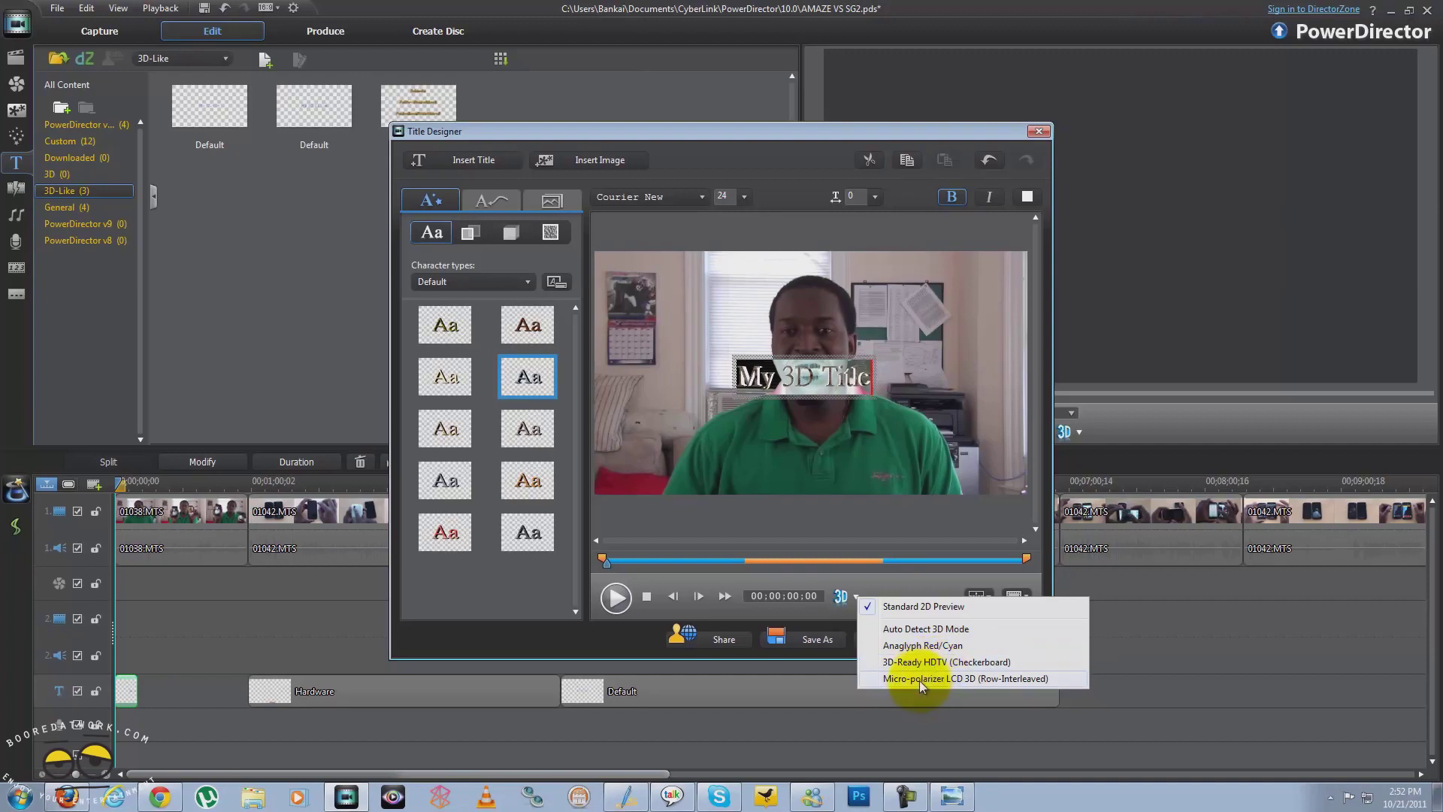
pyautogui.click(1038, 132)
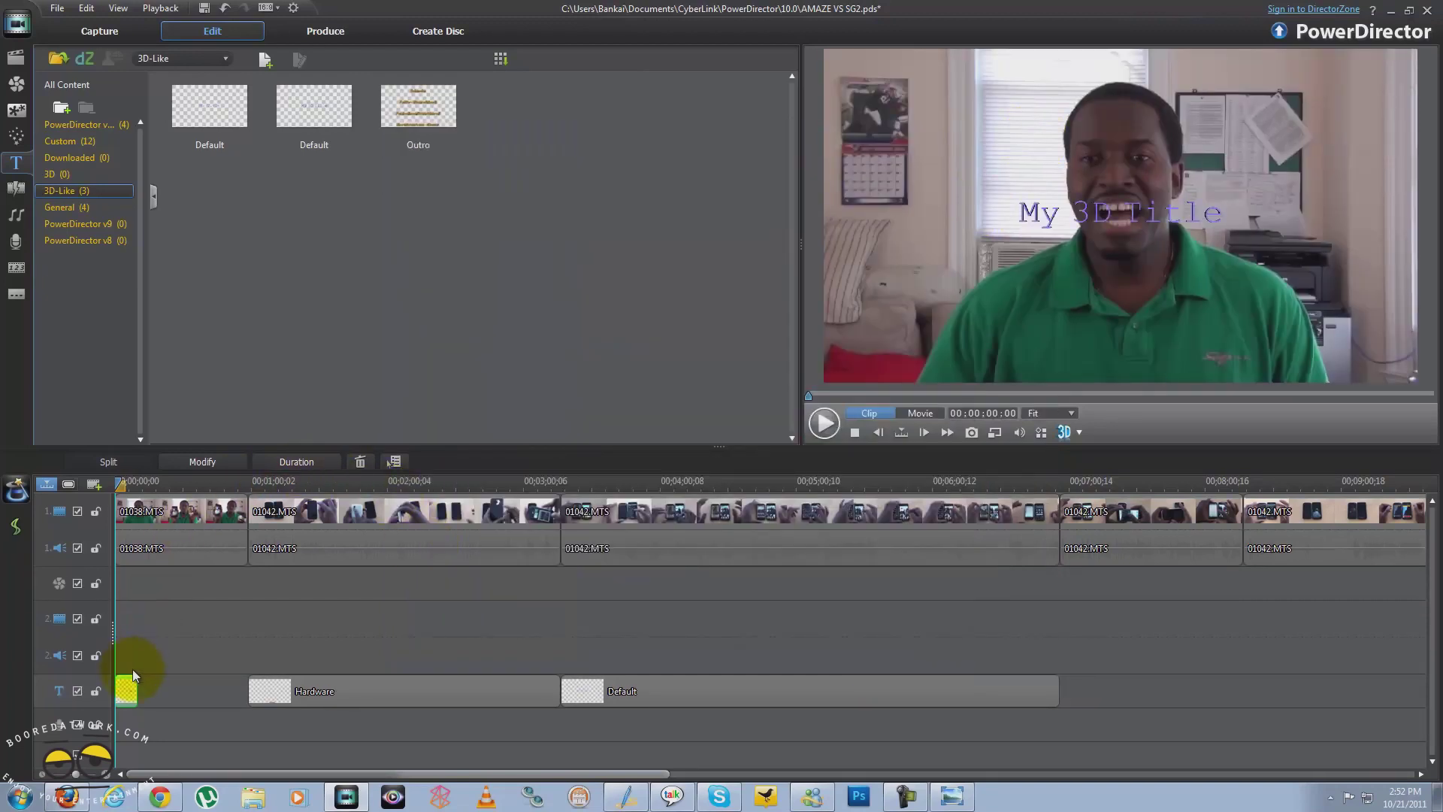
# Shorten the new 3D title clip and delete it, leaving the Hardware and Default titles.
pyautogui.click(134, 688)
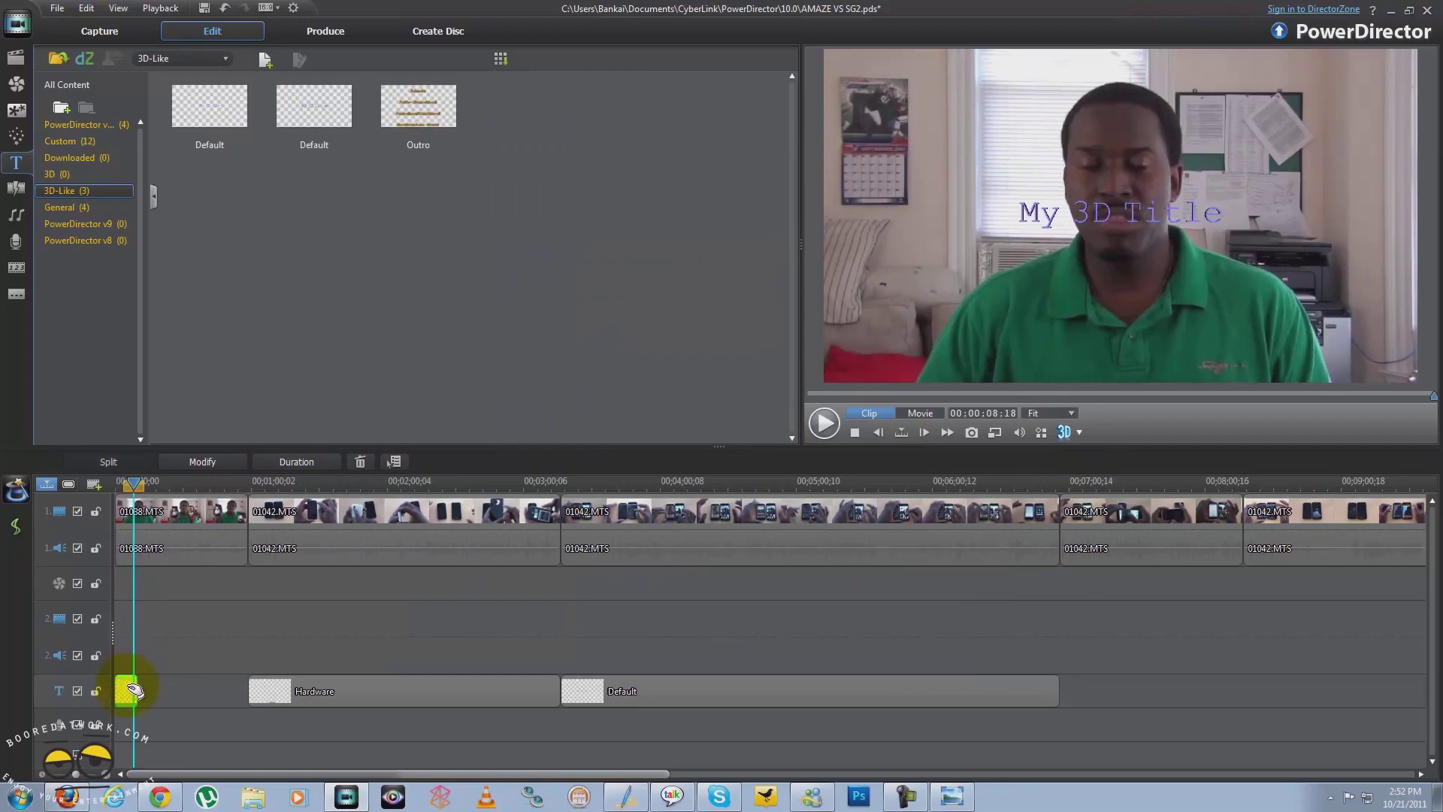
pyautogui.moveTo(134, 688); pyautogui.dragTo(130, 688)
pyautogui.press('Delete')
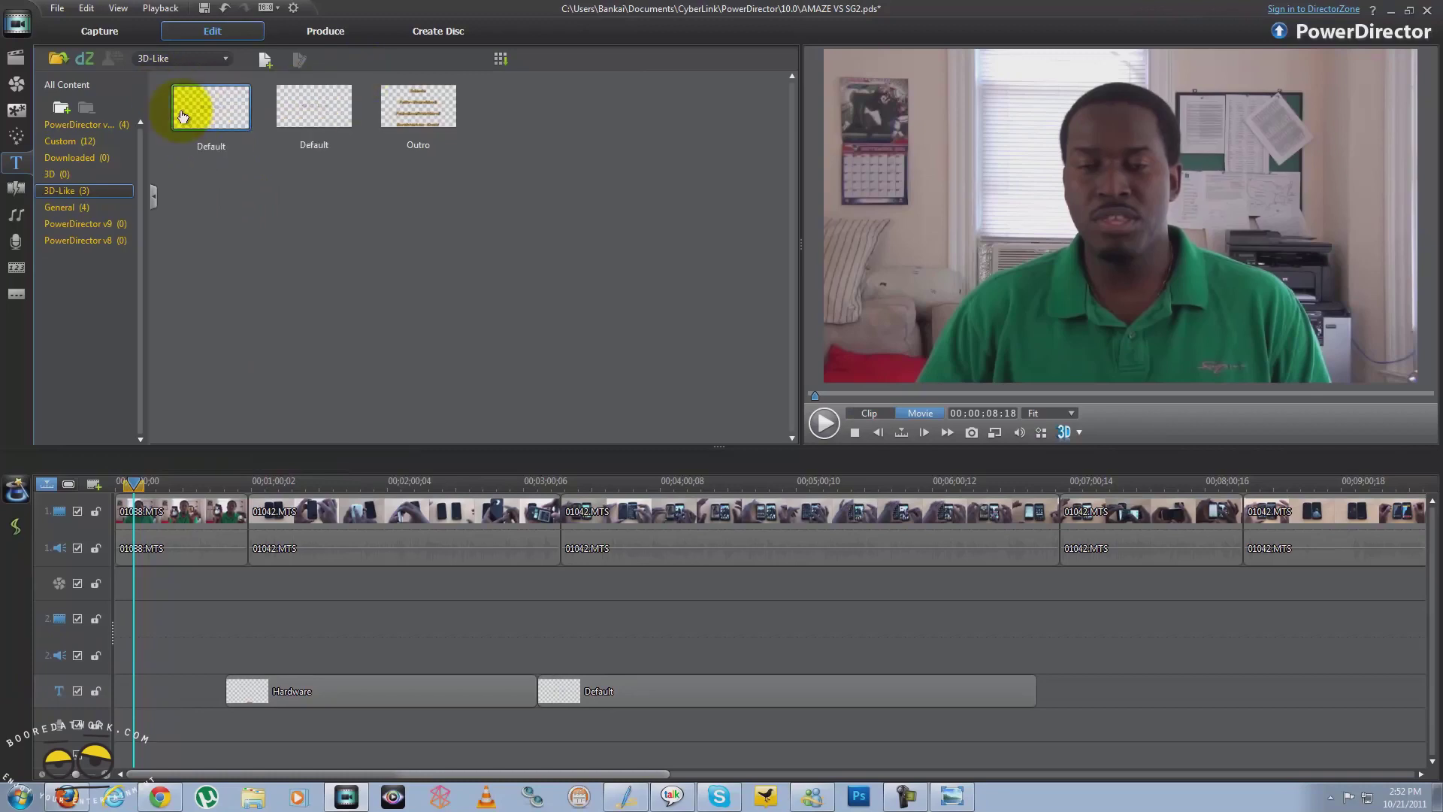
# Open the transition library and step through the 3D-Like, Shape, Special and Stripe categories.
pyautogui.click(16, 194)
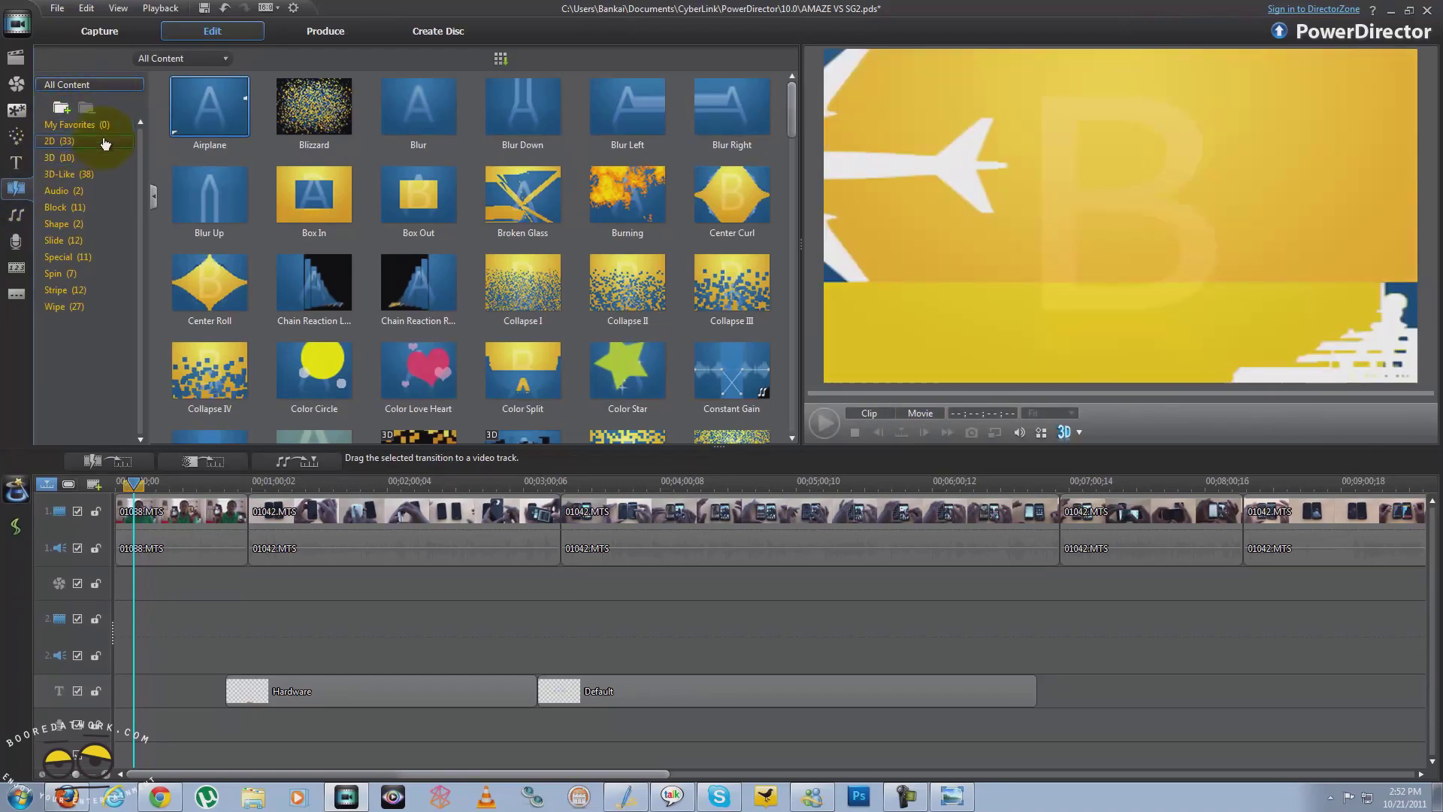
pyautogui.click(87, 174)
pyautogui.click(68, 223)
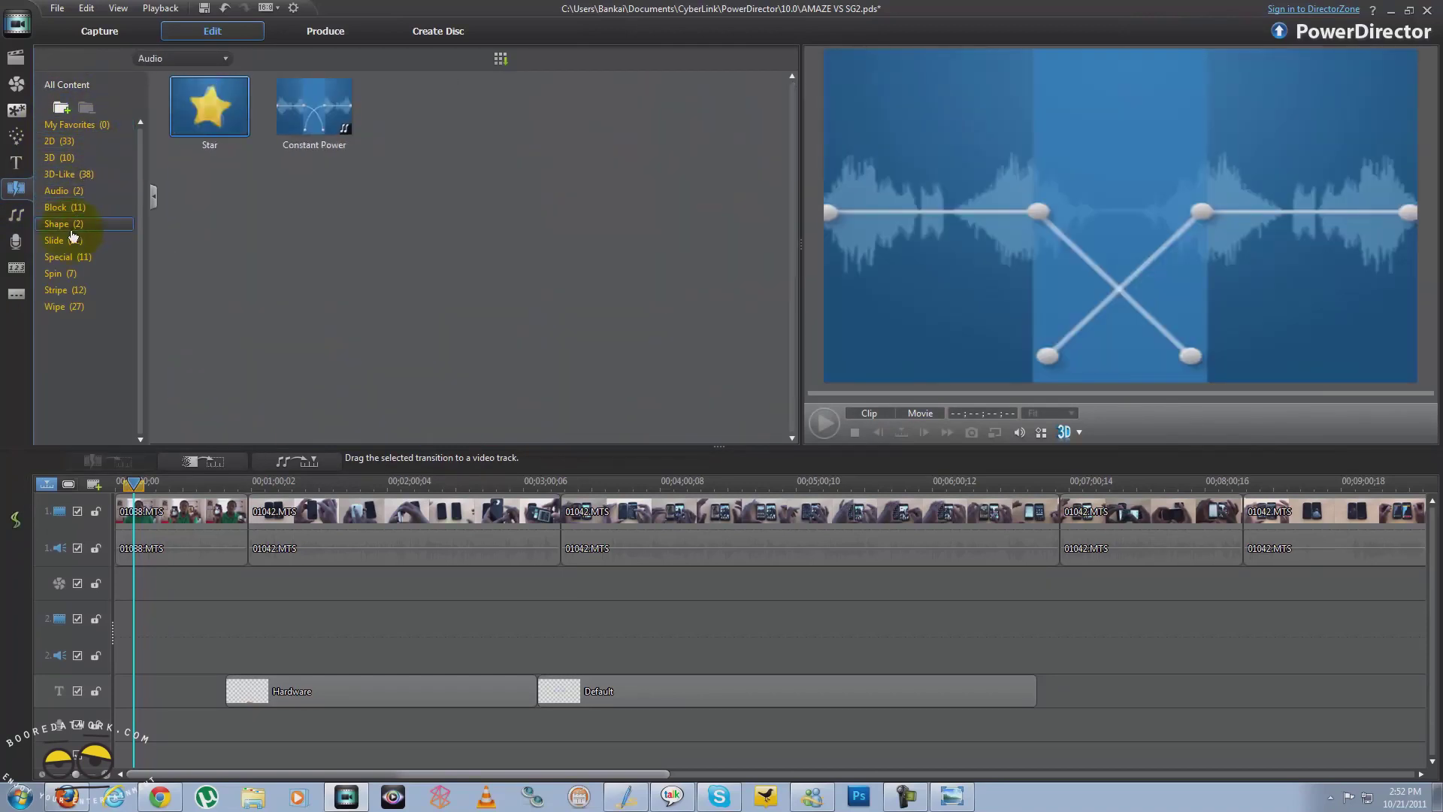
pyautogui.click(72, 257)
pyautogui.click(64, 289)
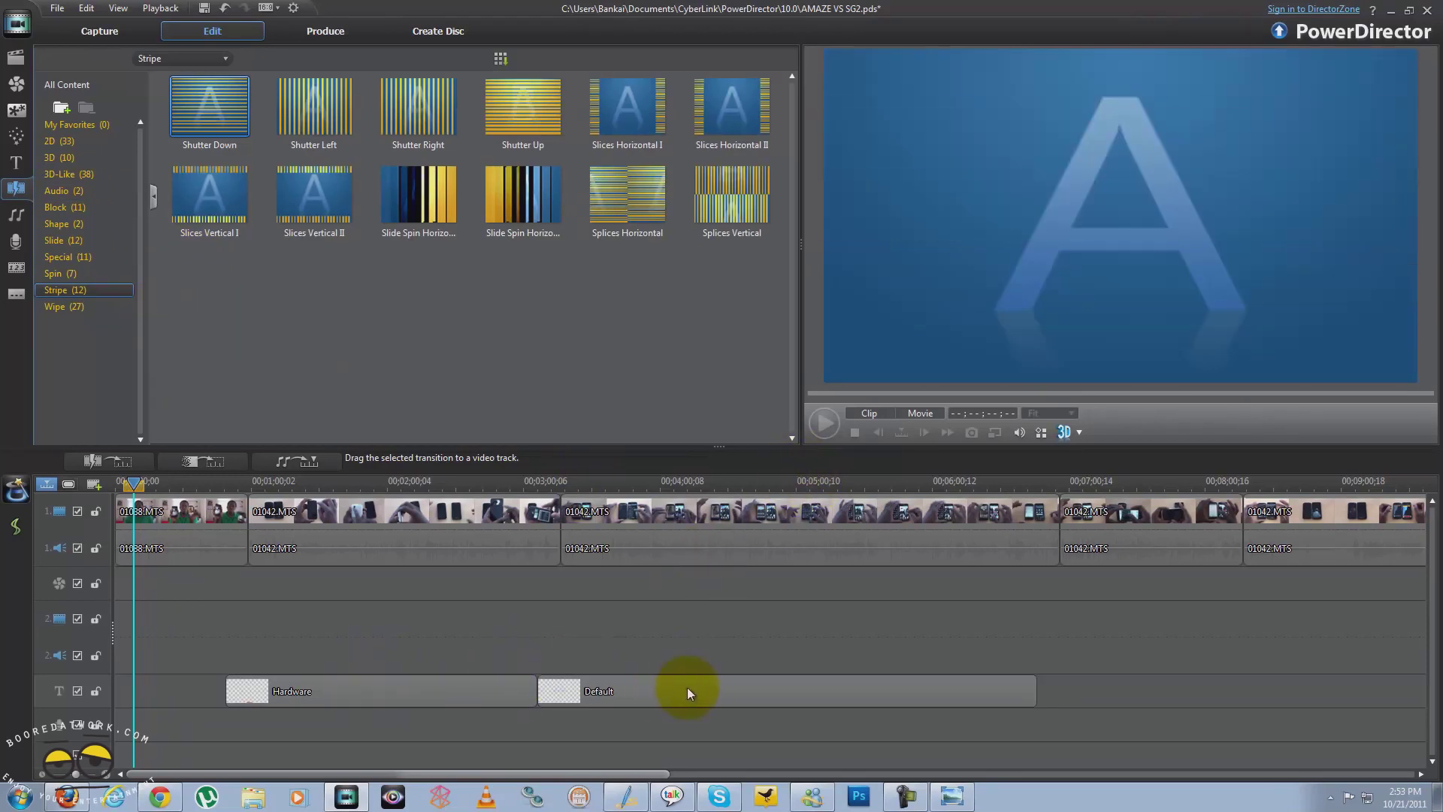
# Move the Default title clip so it aligns with the third video clip.
pyautogui.click(664, 690)
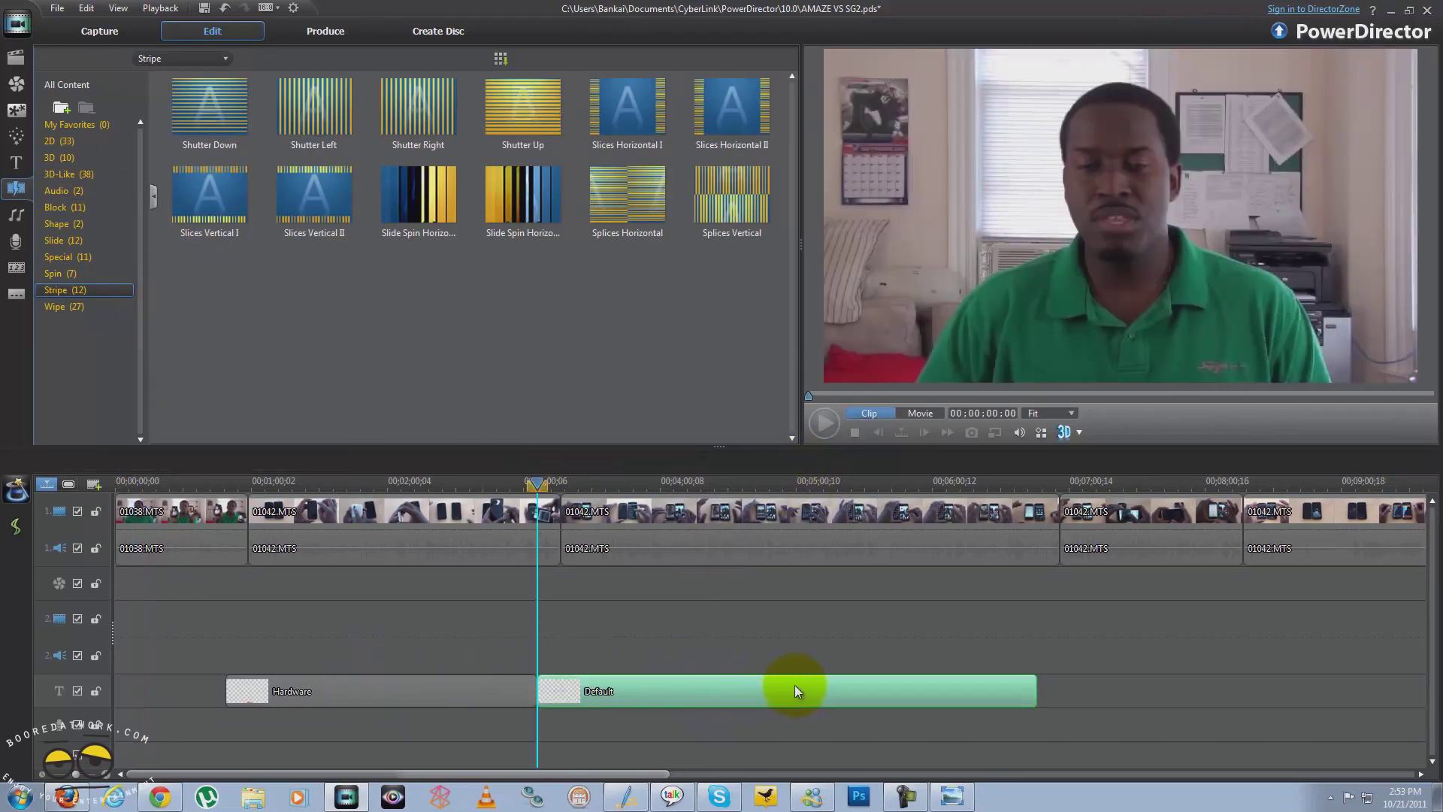
pyautogui.moveTo(755, 687); pyautogui.dragTo(698, 695)
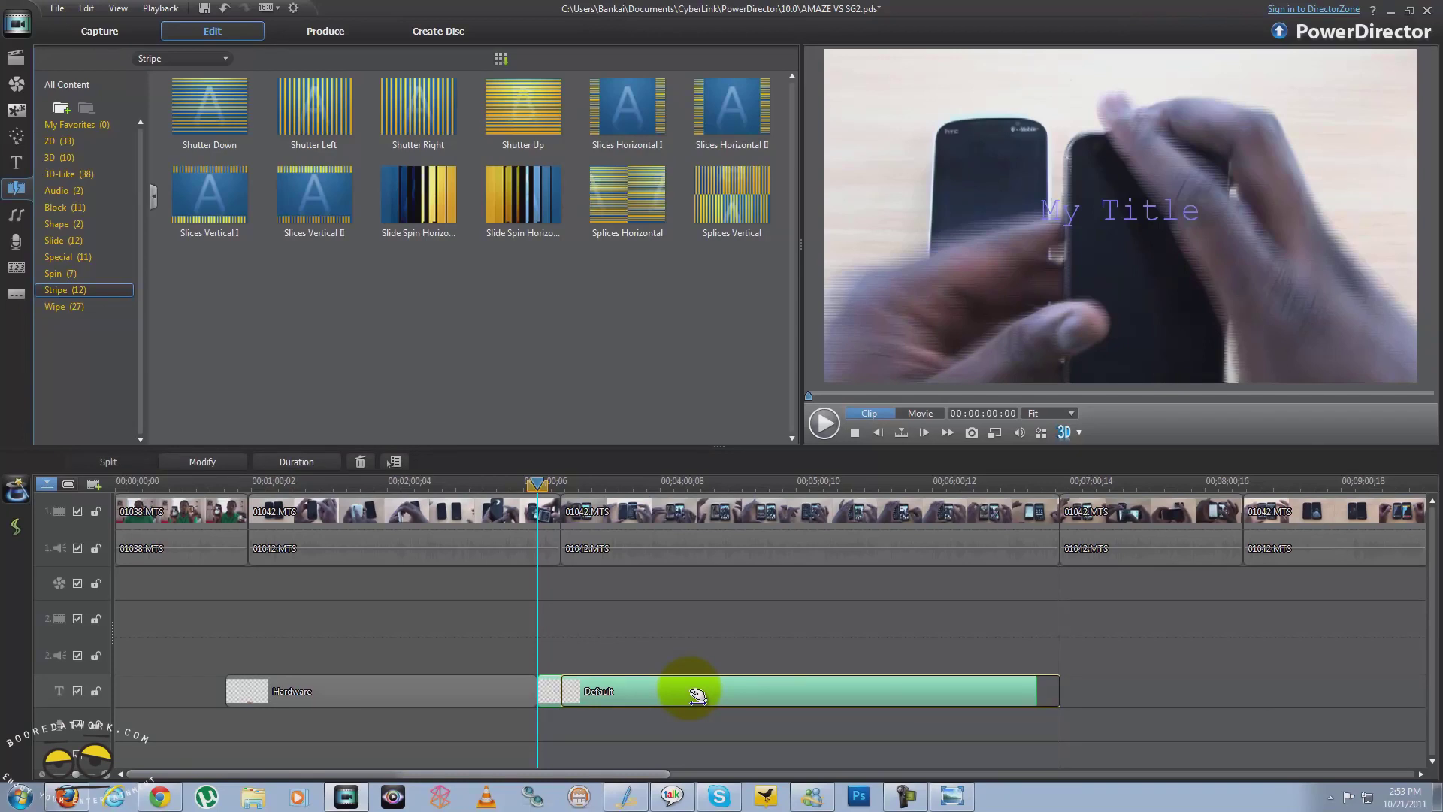
pyautogui.moveTo(698, 696); pyautogui.dragTo(700, 691)
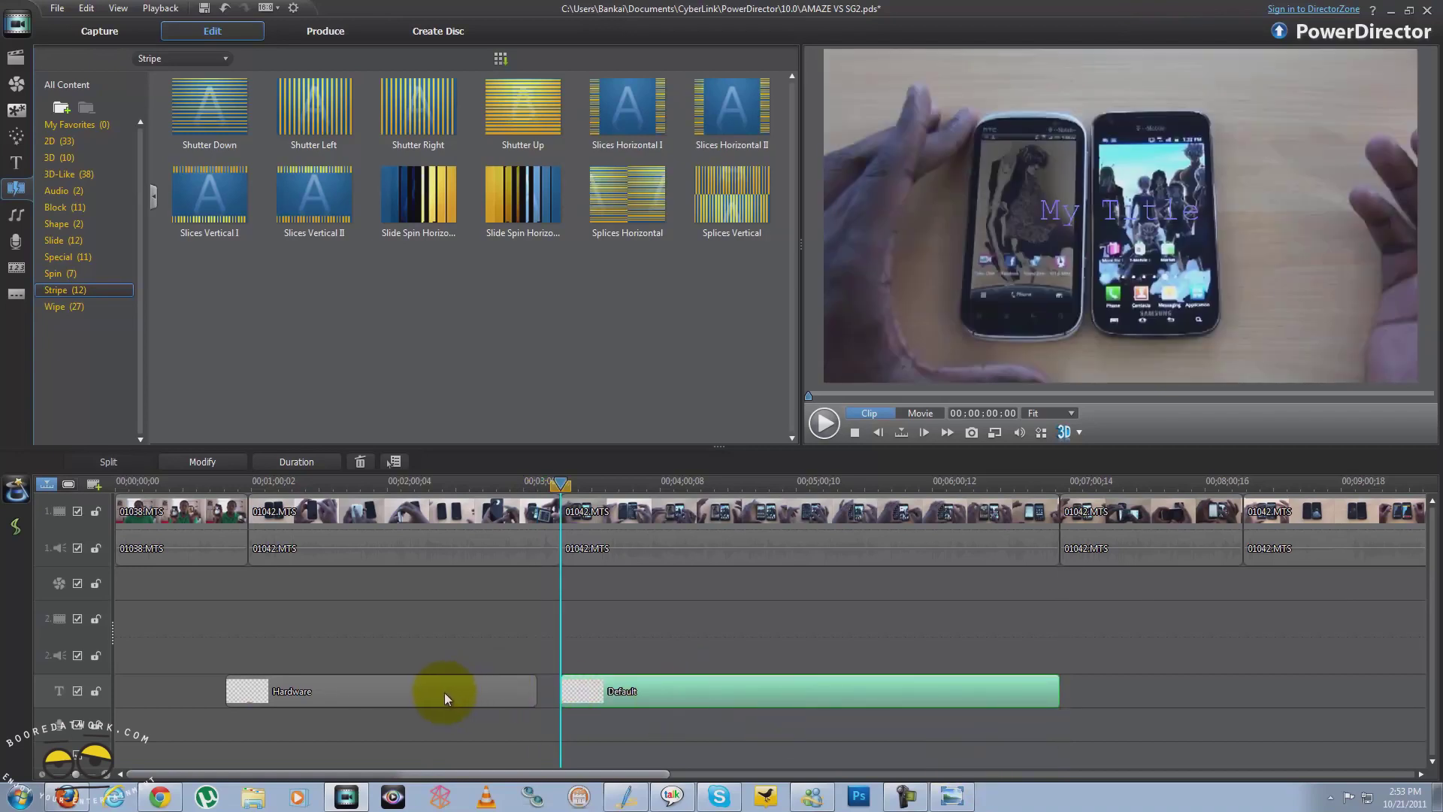
# Shift the Hardware title to end where Default begins, then bring up the Particle video effects library.
pyautogui.click(447, 692)
pyautogui.moveTo(519, 692)
pyautogui.mouseDown()
pyautogui.moveTo(542, 686)
pyautogui.moveTo(467, 687)
pyautogui.moveTo(478, 703)
pyautogui.moveTo(538, 699)
pyautogui.mouseUp()
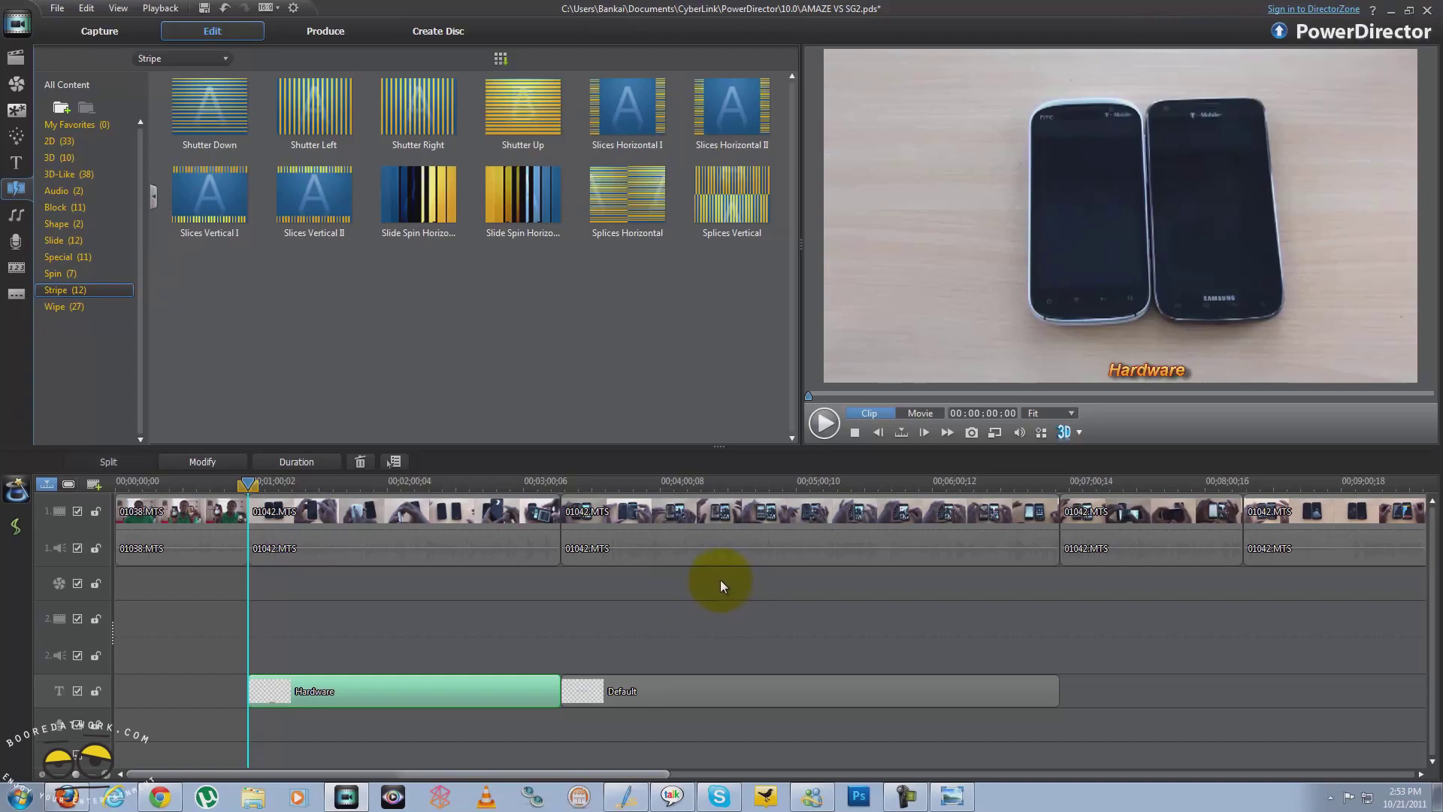
pyautogui.click(17, 90)
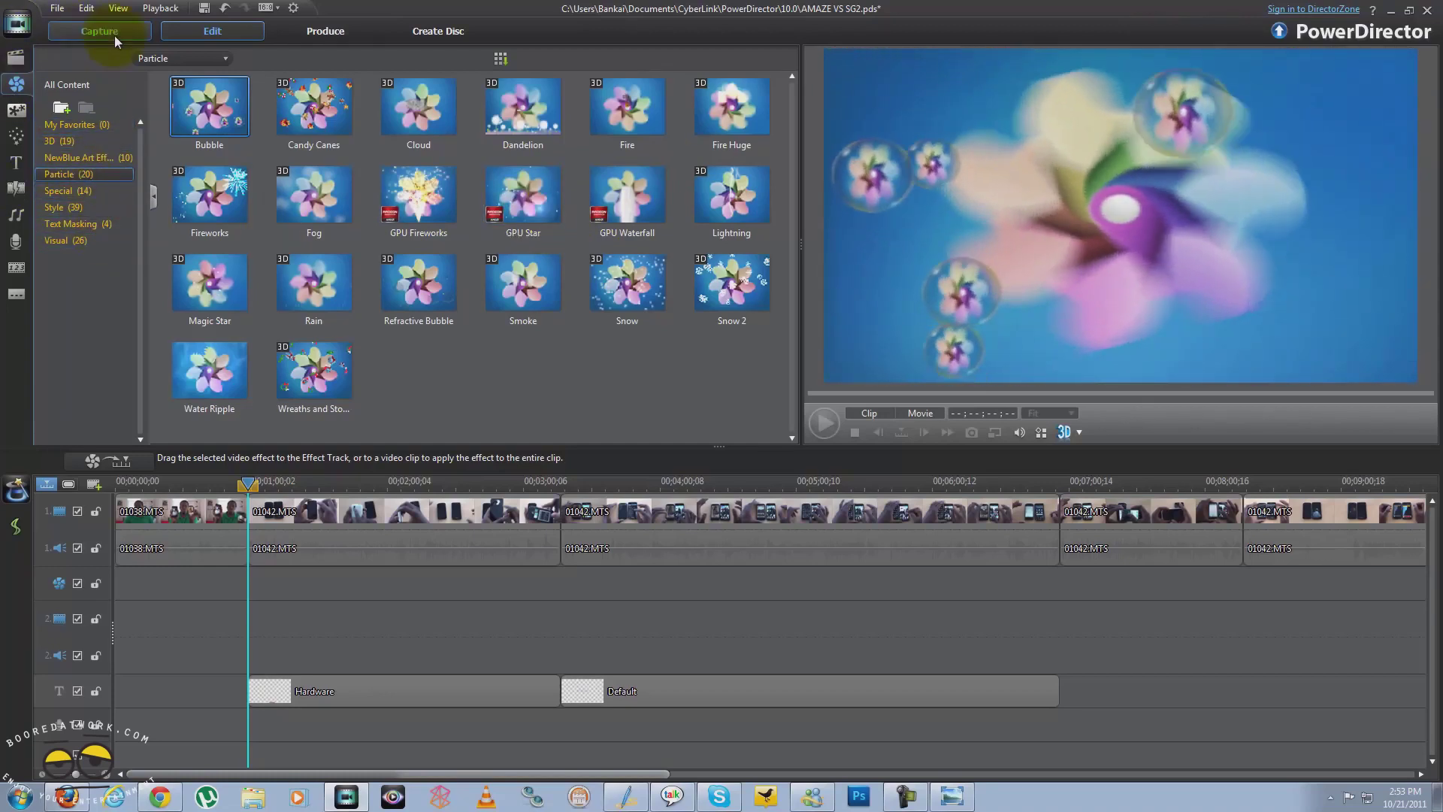
# Switch to the Produce page, showing Standard 2D .AVI output with the DV-AVI NTSC profile.
pyautogui.click(325, 31)
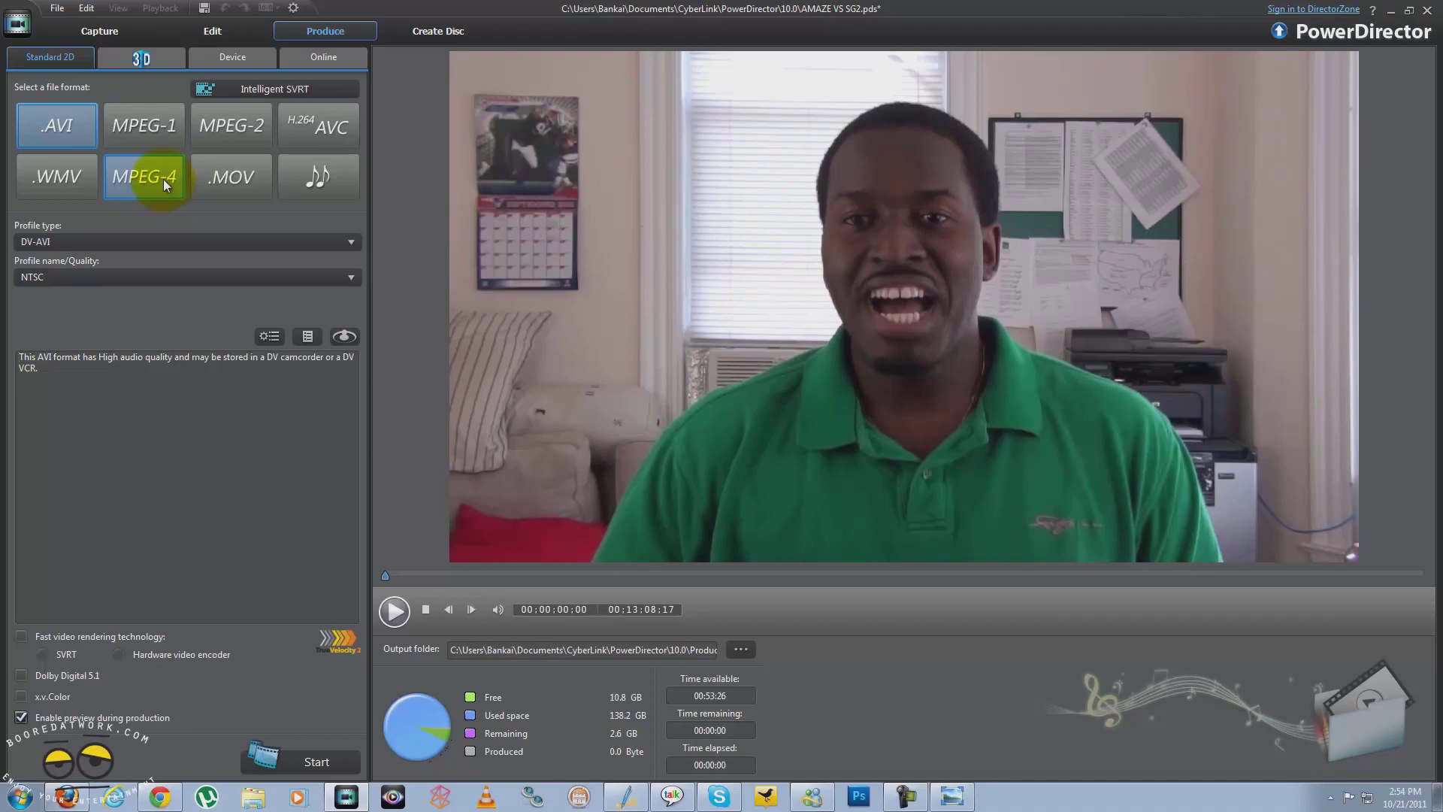
# Review MPEG-4 and 3D output formats, dismiss the 3D warning, return to Edit and open Preferences.
pyautogui.click(166, 177)
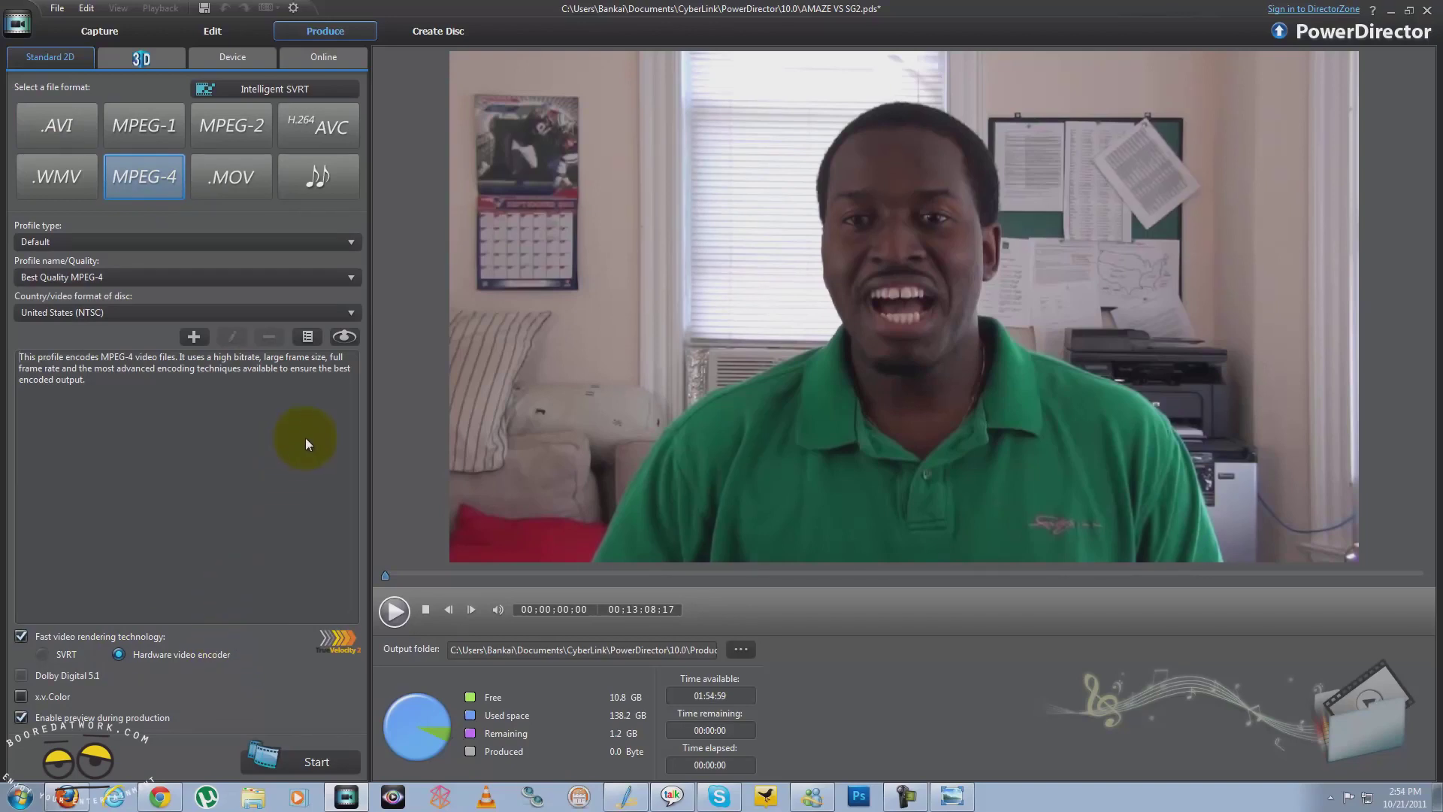
pyautogui.click(161, 60)
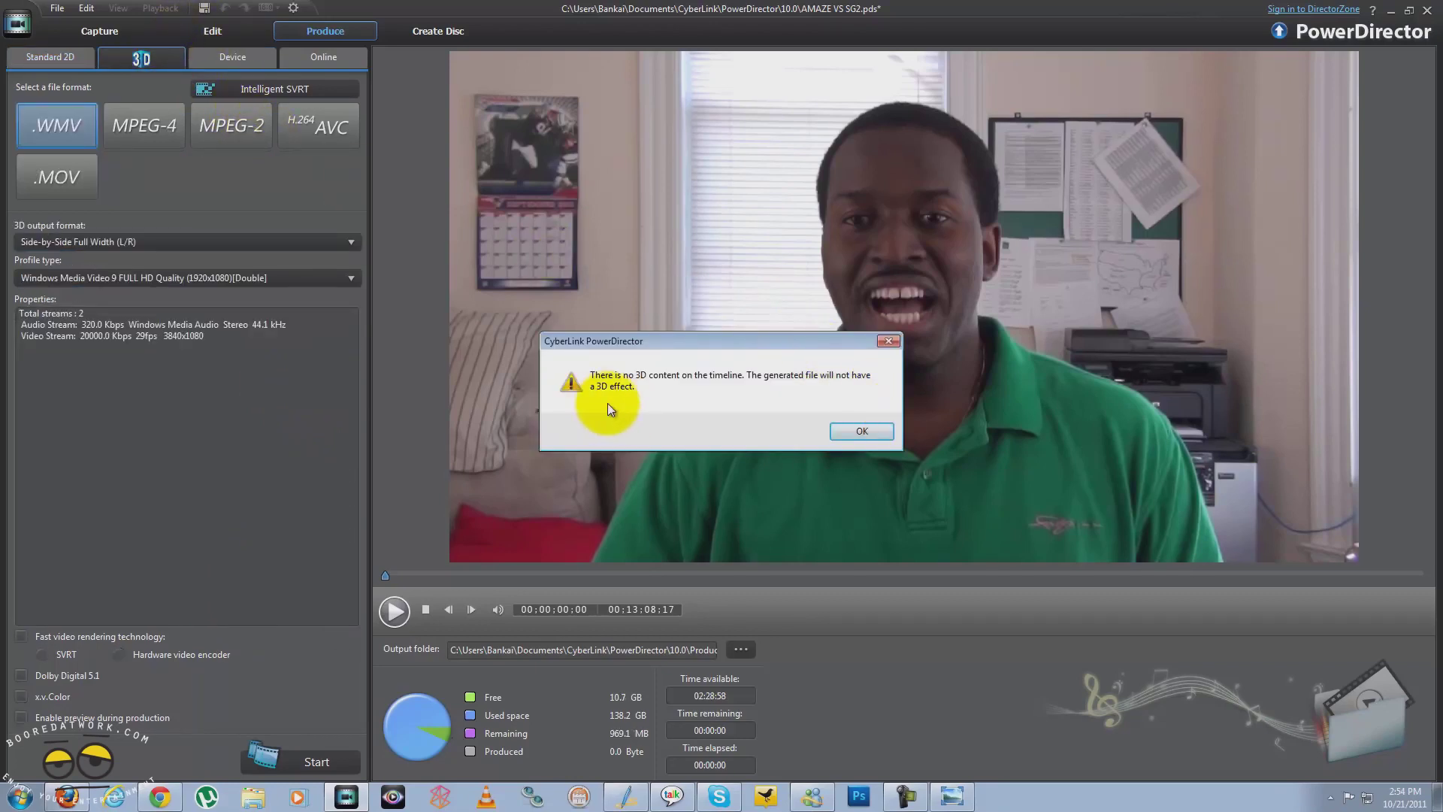
pyautogui.click(869, 432)
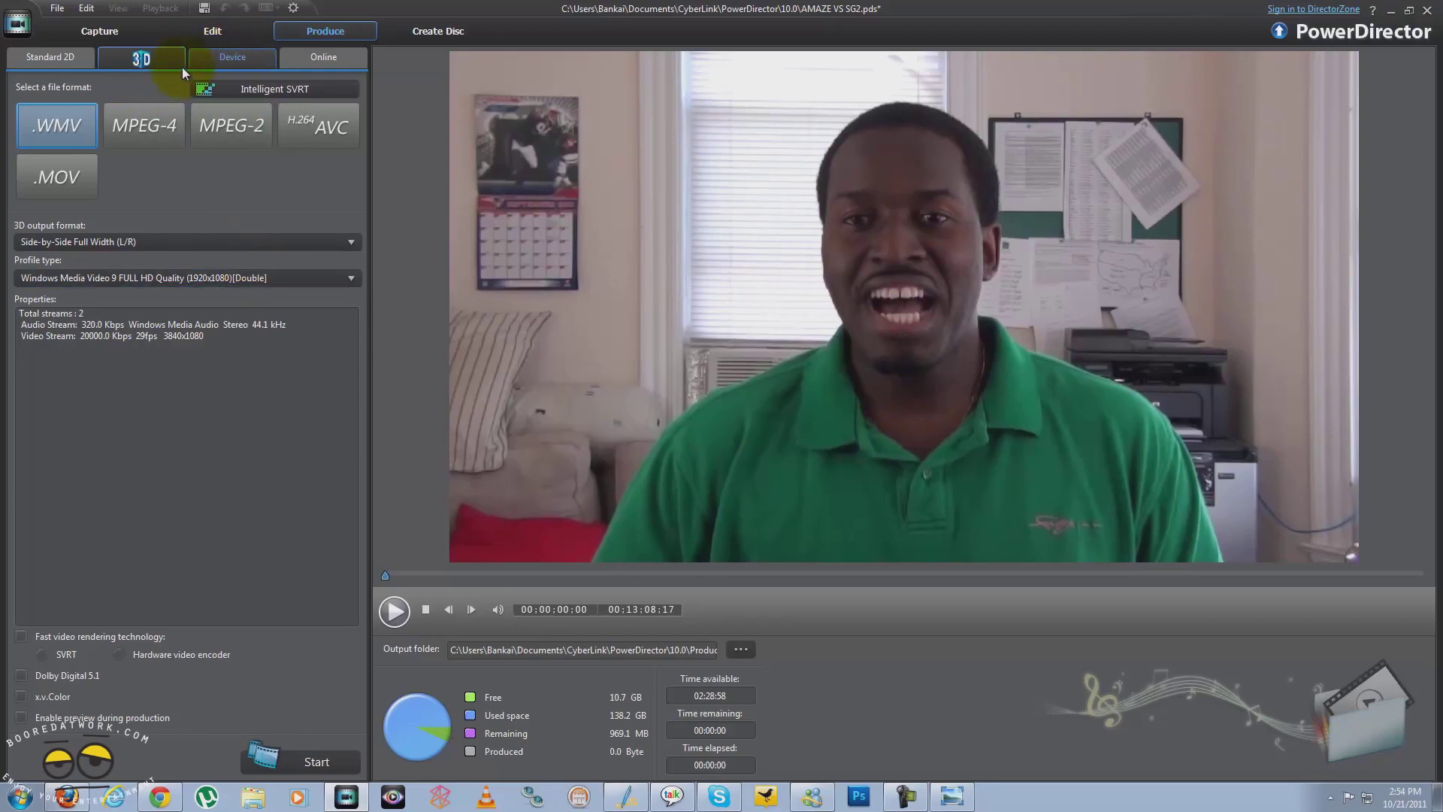
pyautogui.click(53, 56)
pyautogui.click(231, 26)
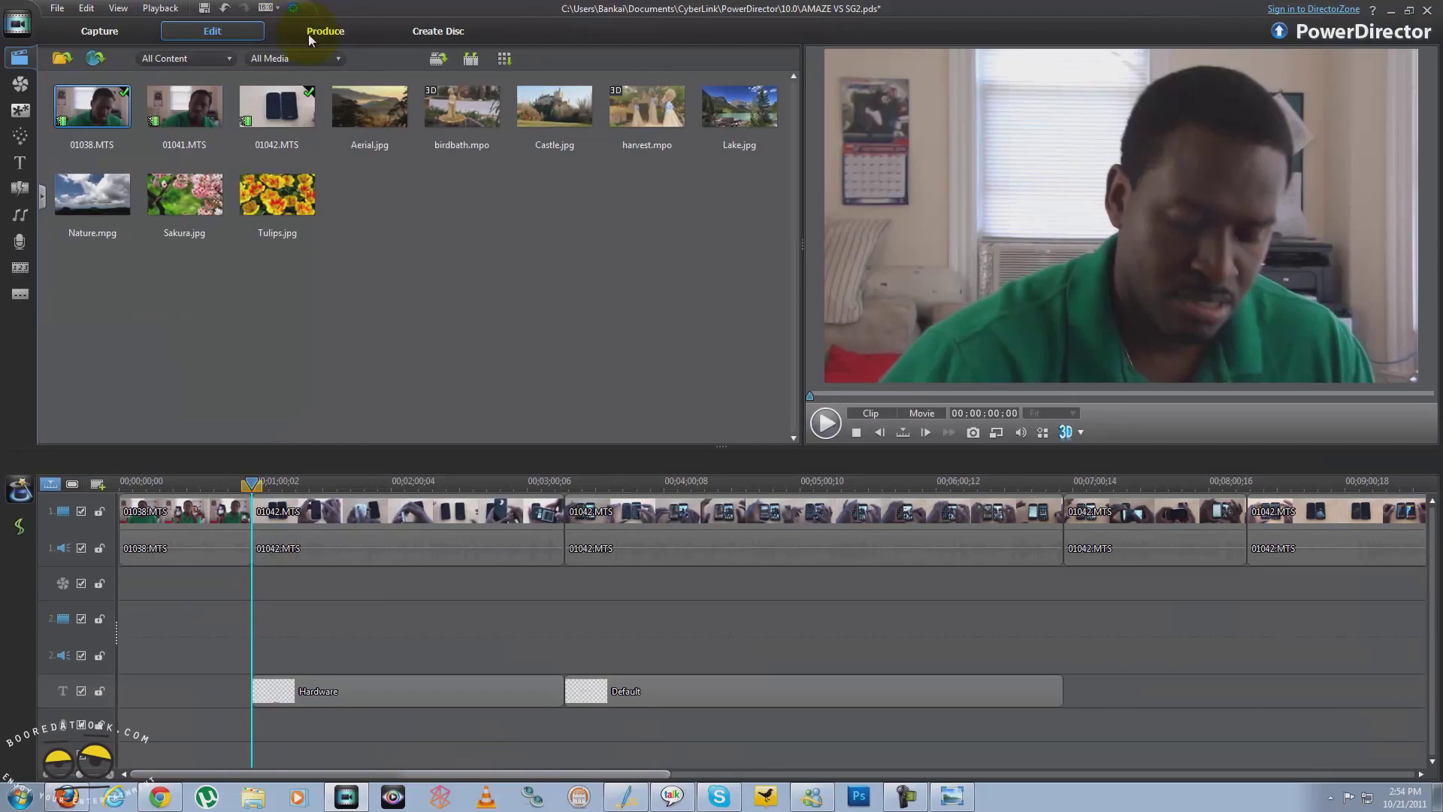
pyautogui.click(293, 8)
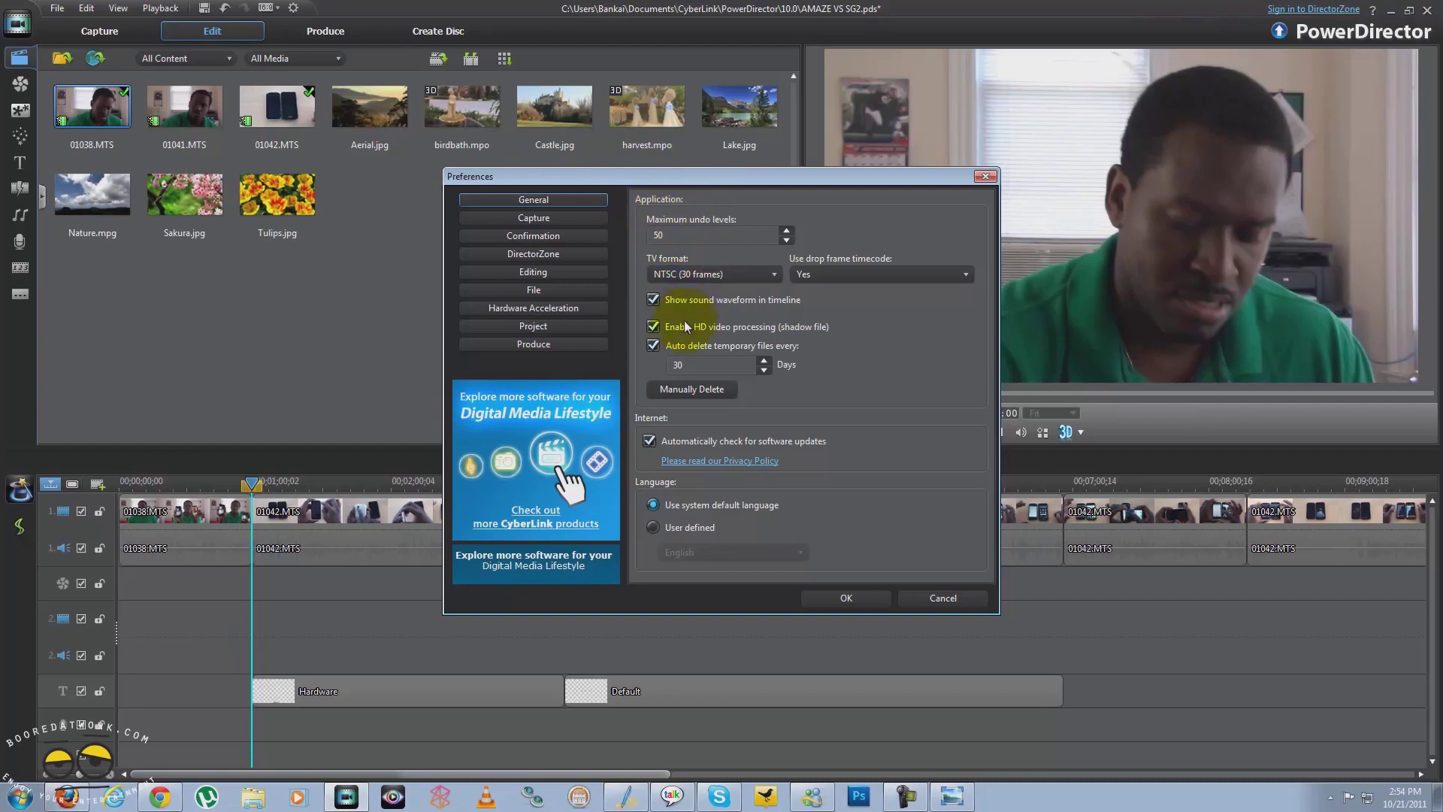
pyautogui.click(534, 215)
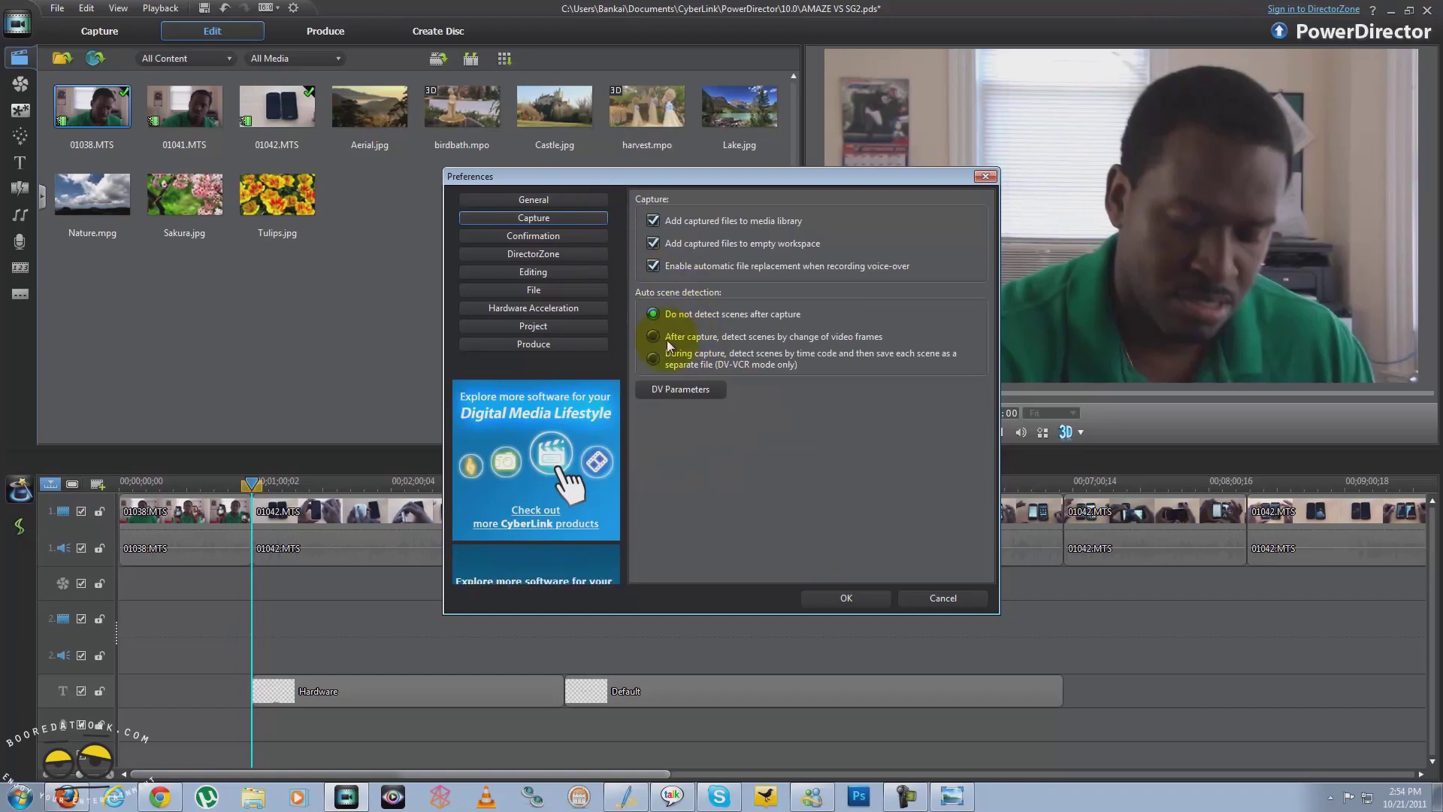
pyautogui.click(585, 238)
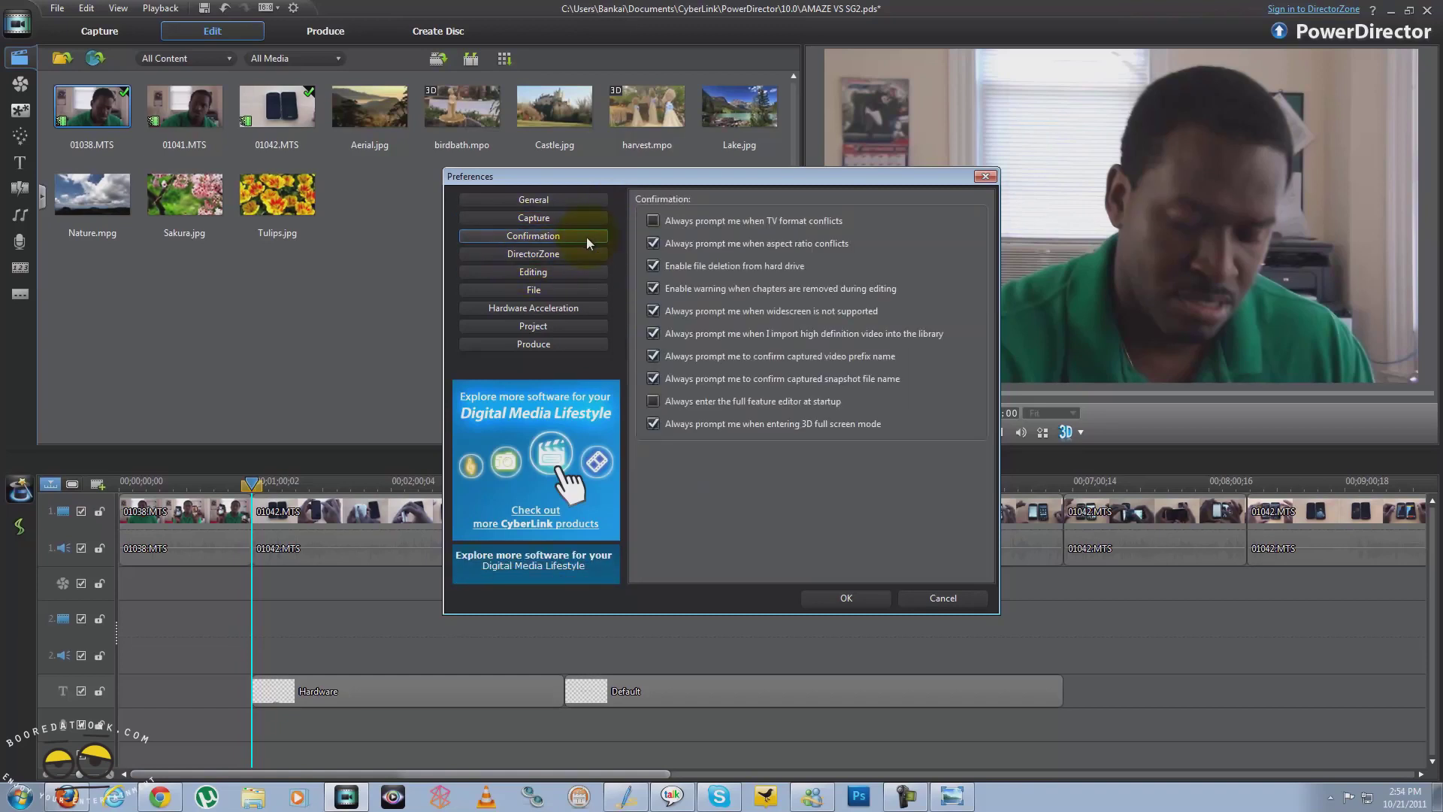
pyautogui.click(503, 254)
pyautogui.click(529, 273)
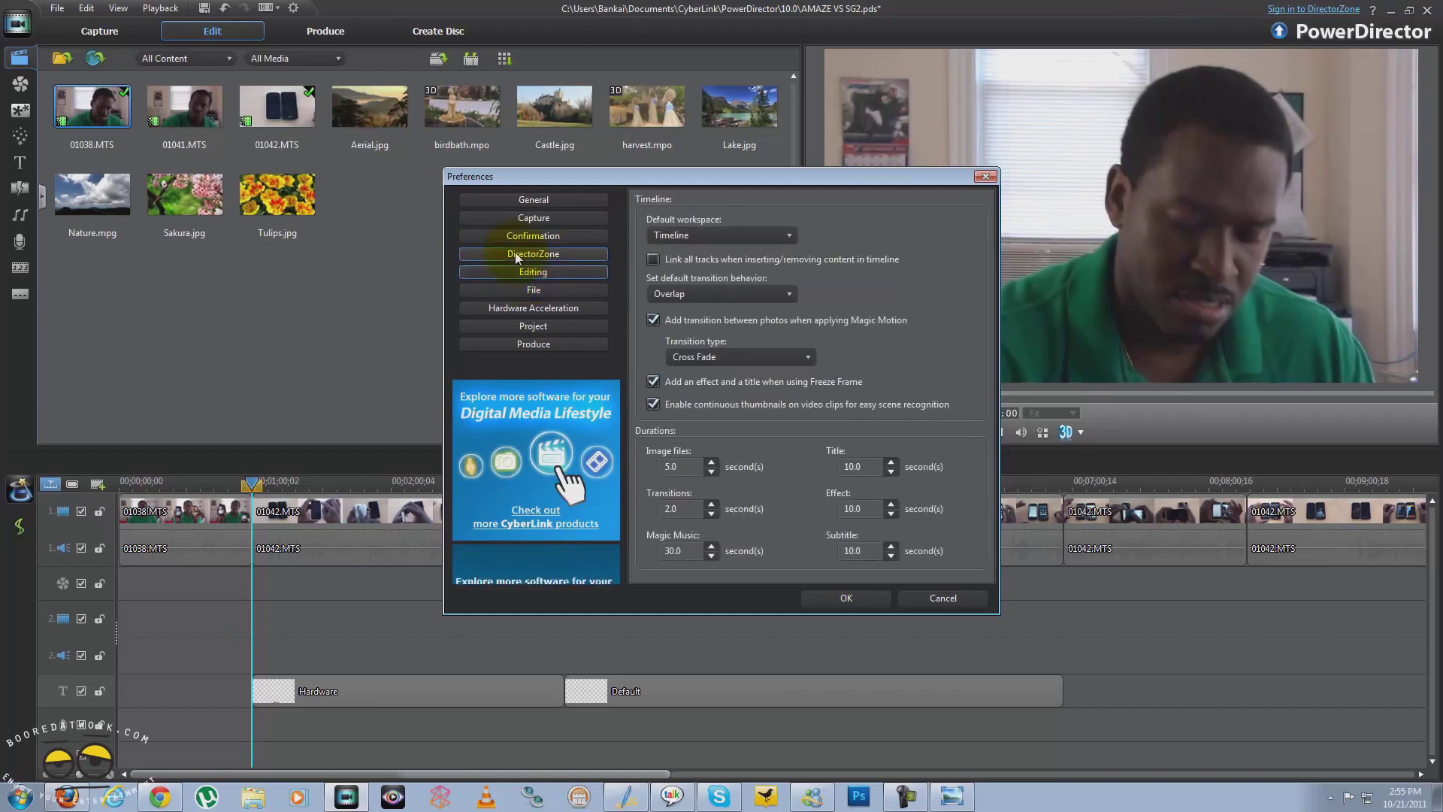
pyautogui.click(552, 293)
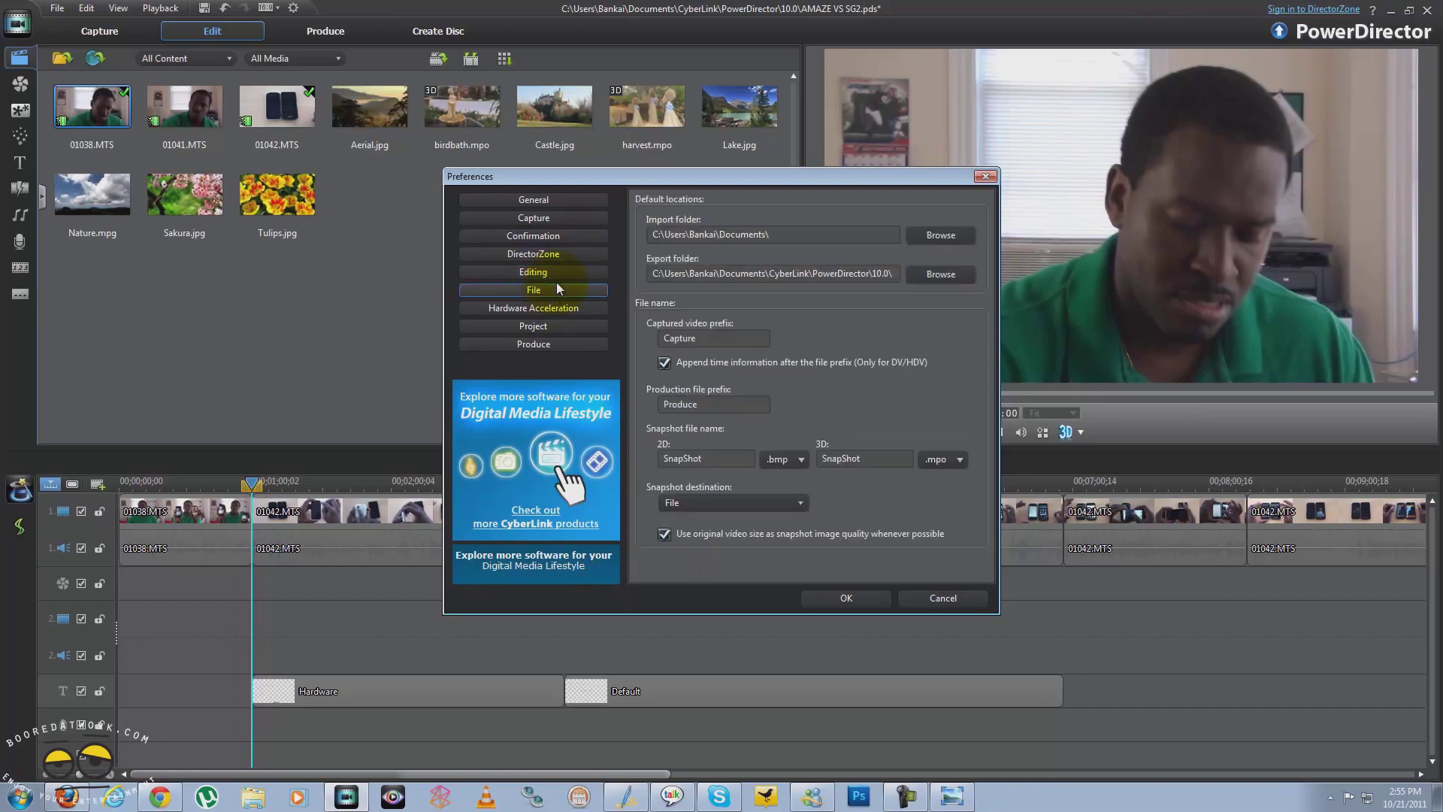
pyautogui.click(570, 308)
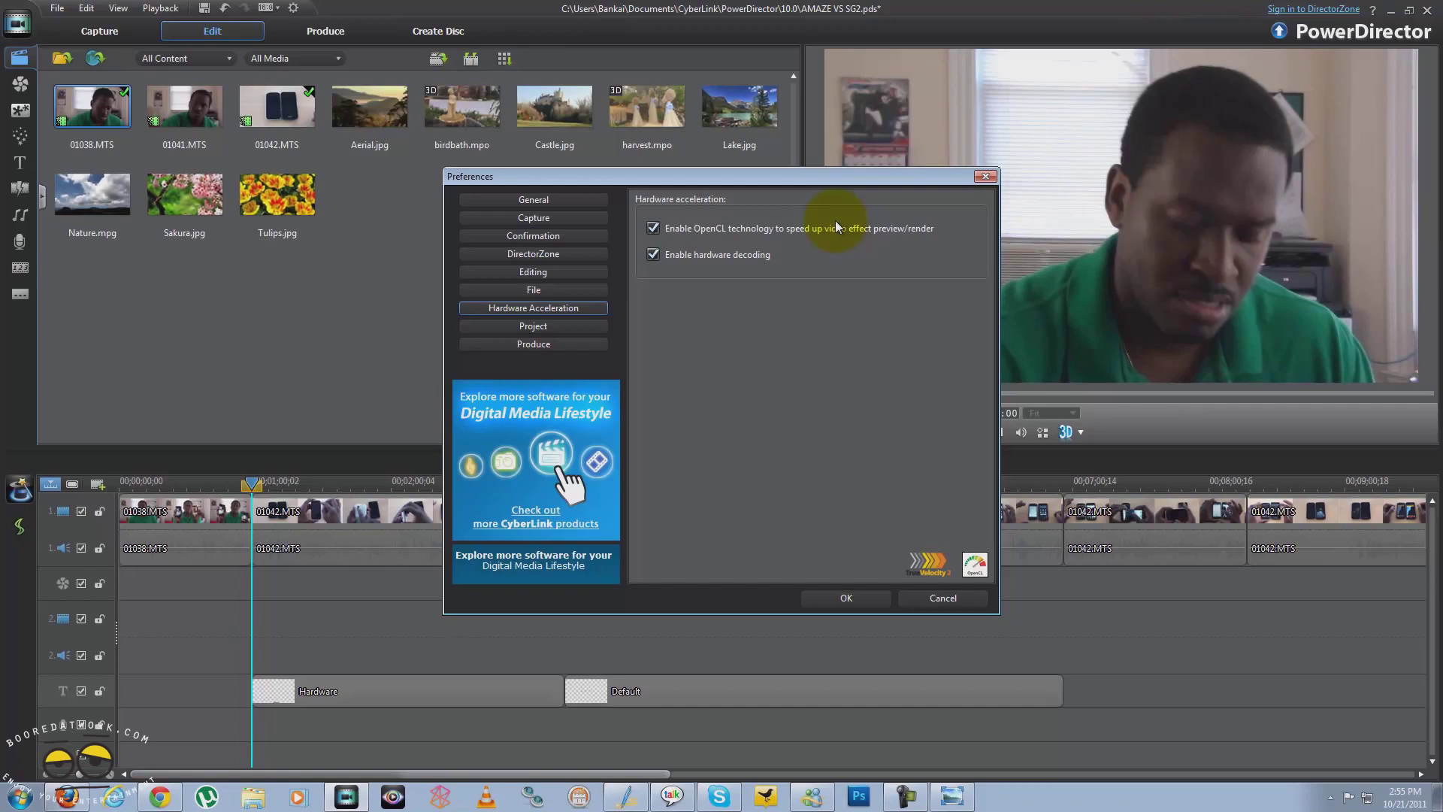
pyautogui.click(561, 322)
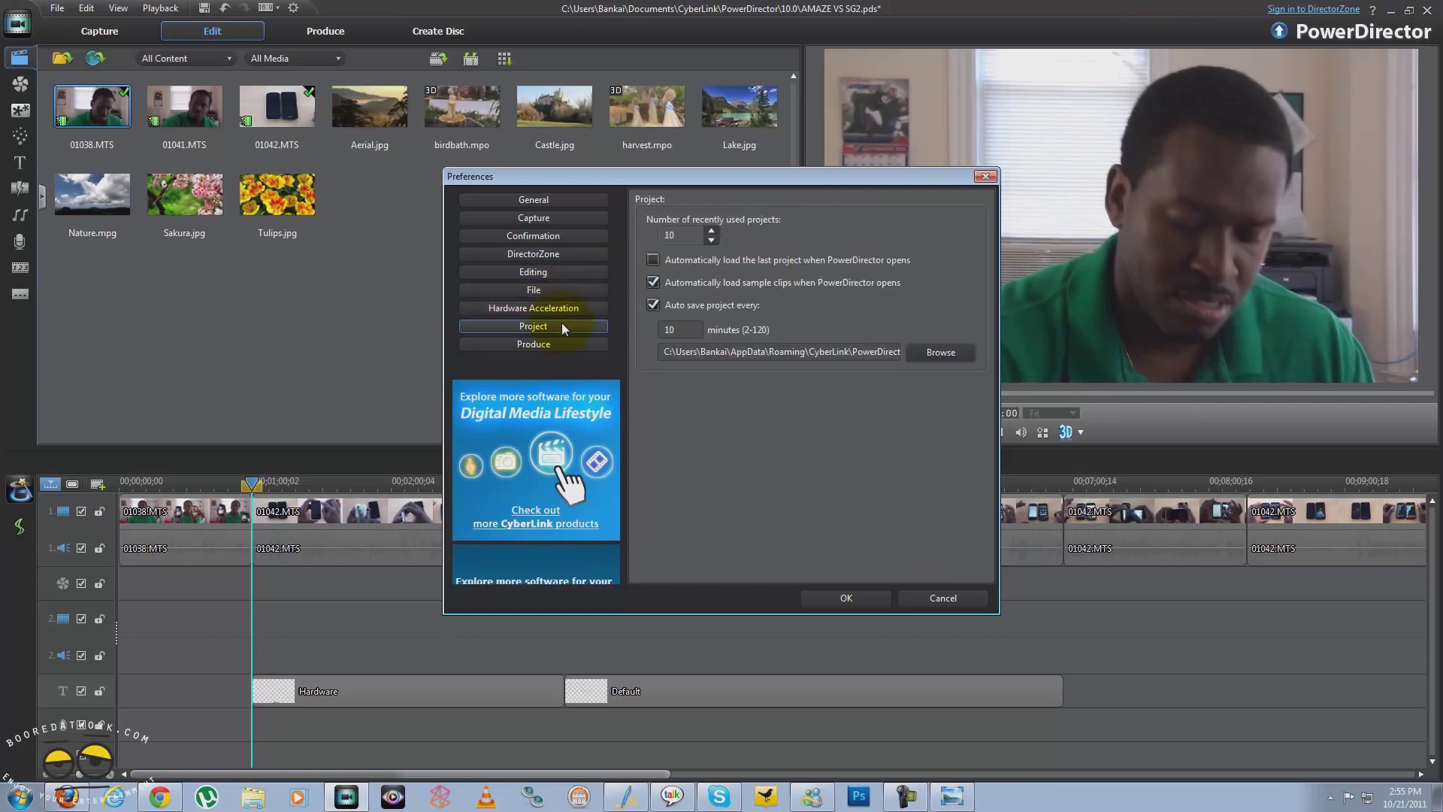
pyautogui.click(561, 342)
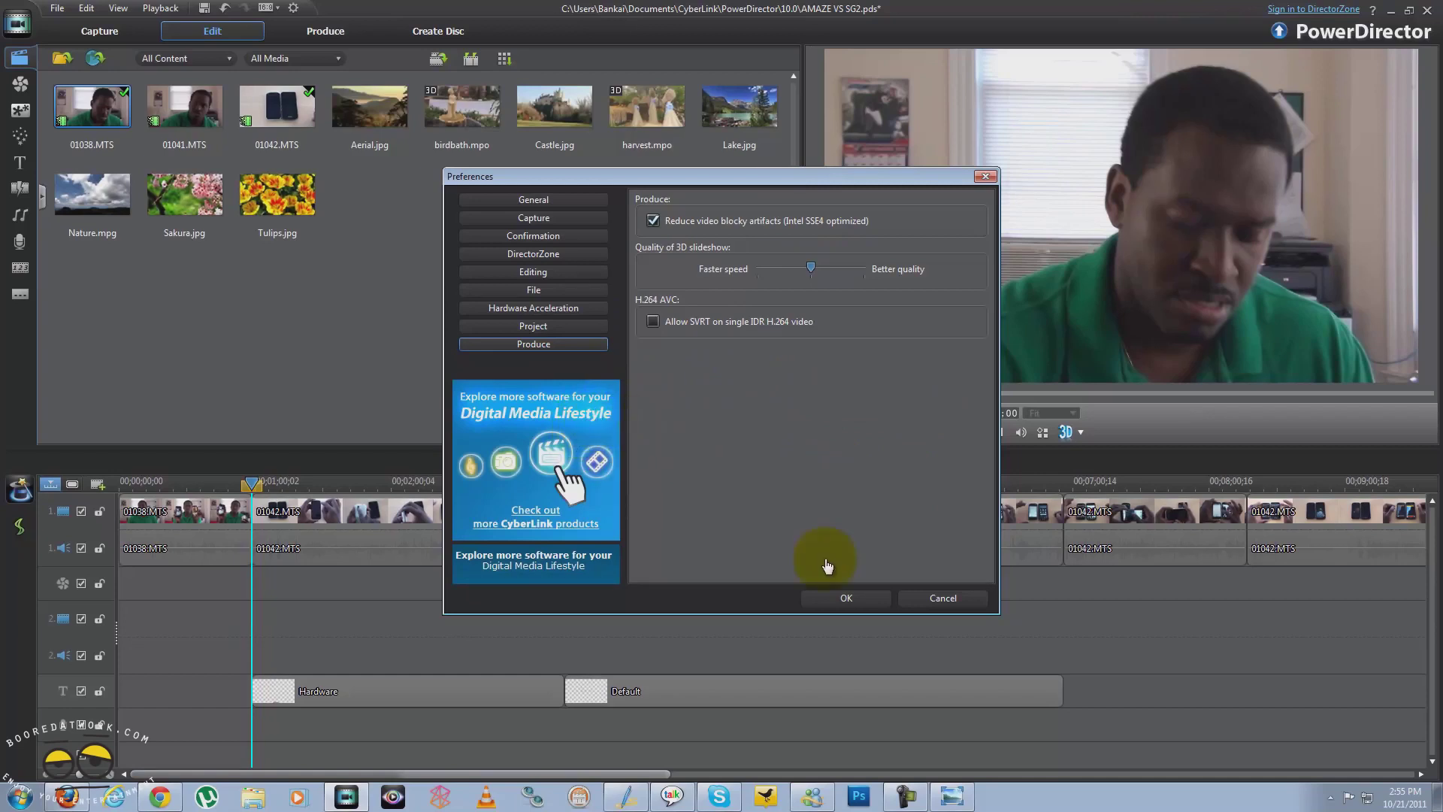
pyautogui.click(848, 599)
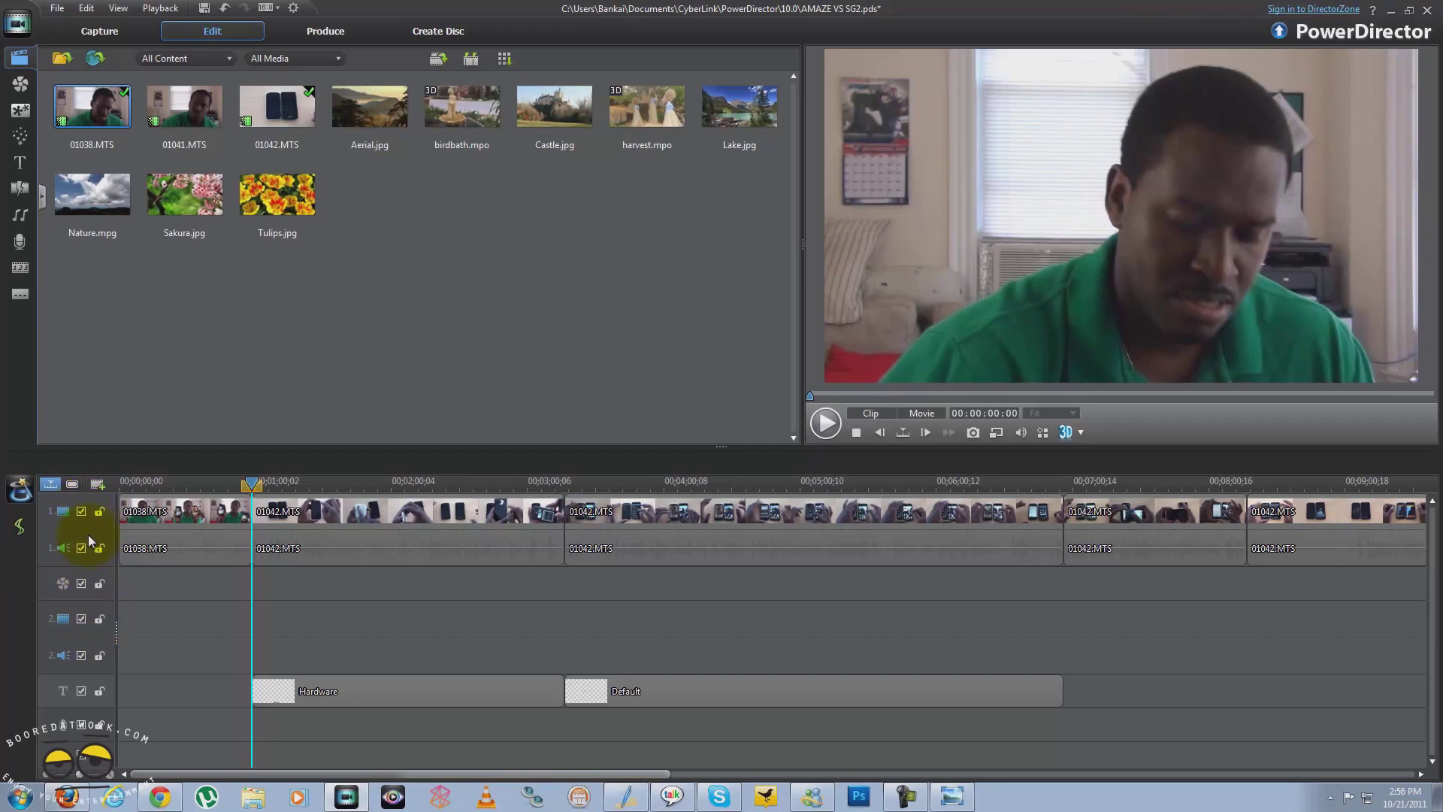
pyautogui.click(97, 483)
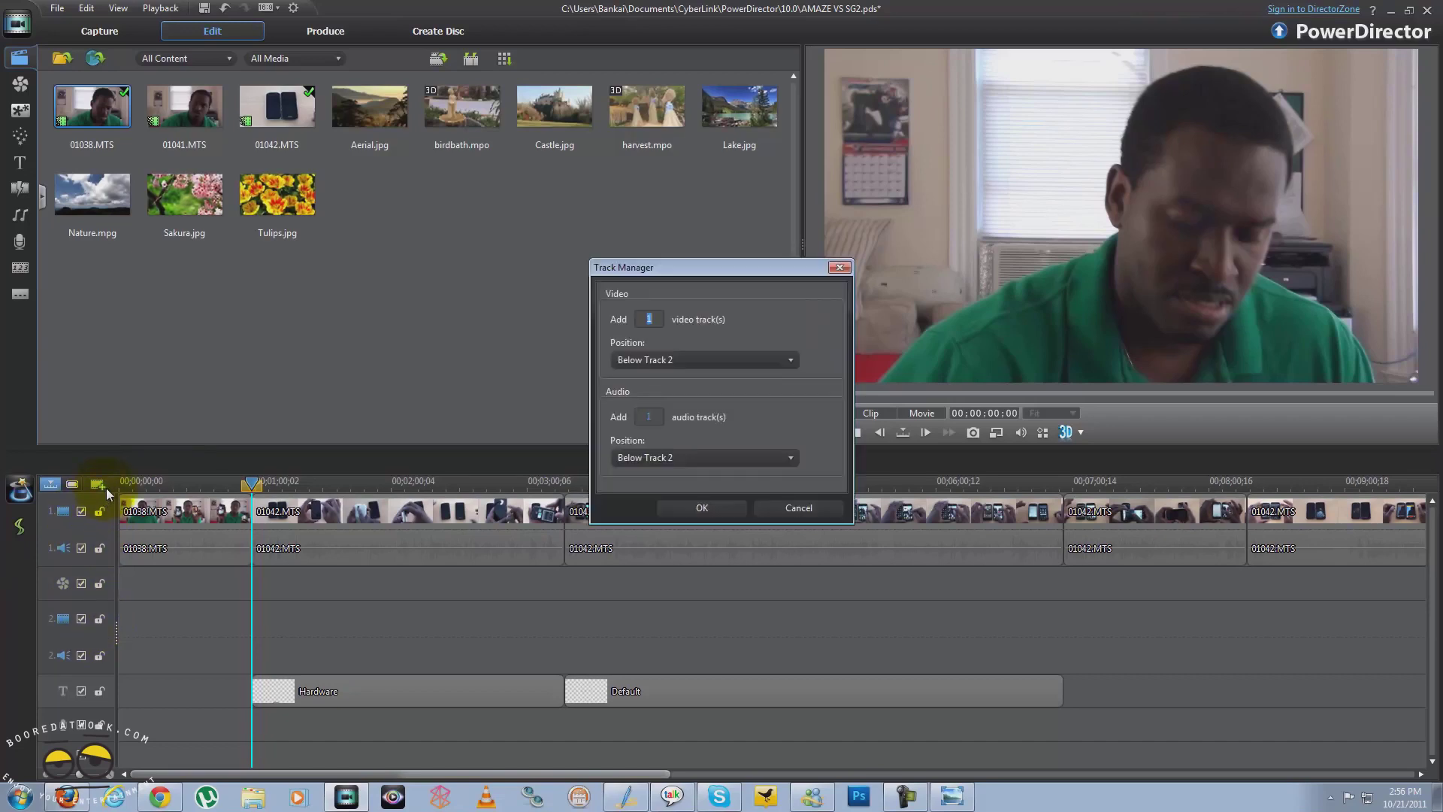
pyautogui.click(839, 268)
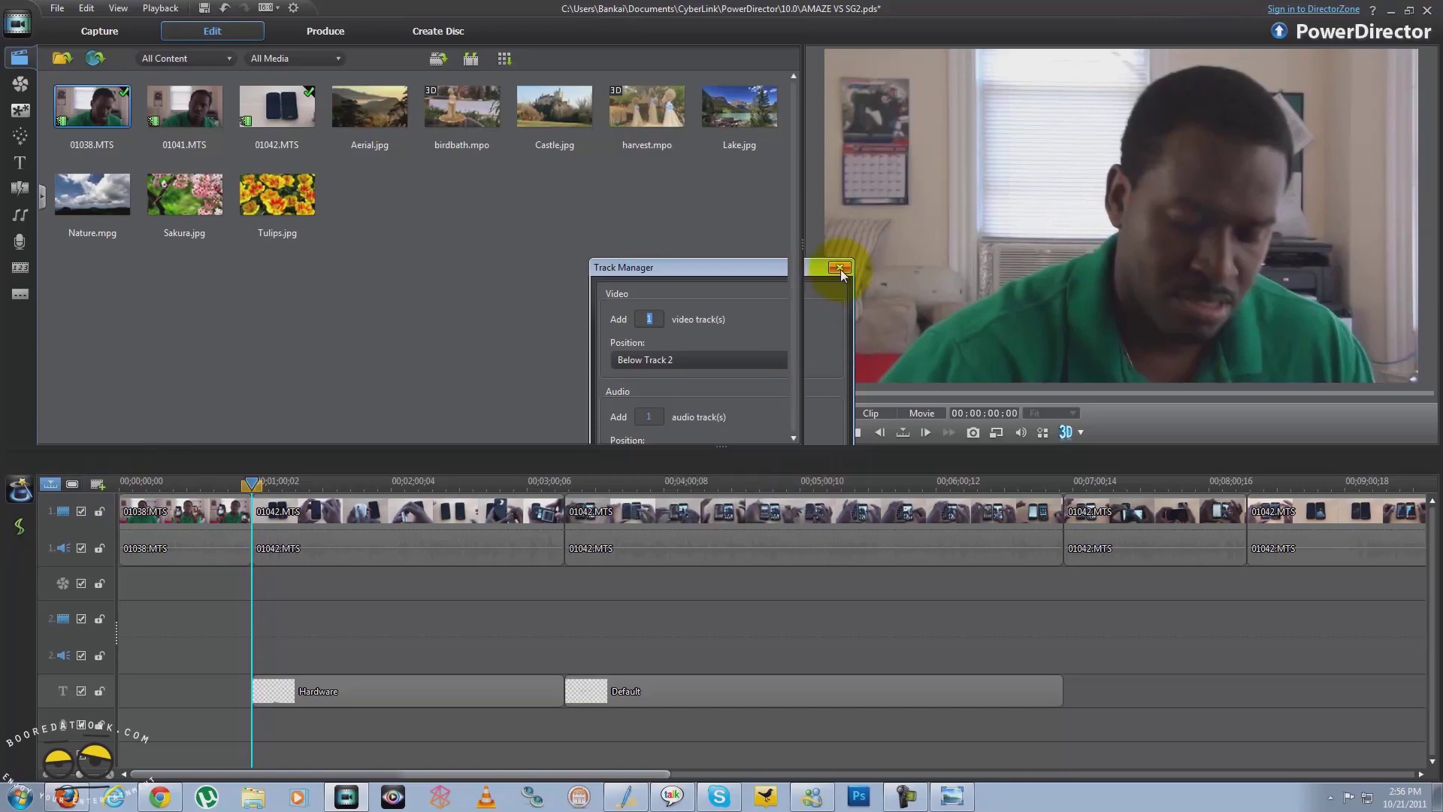
pyautogui.click(311, 519)
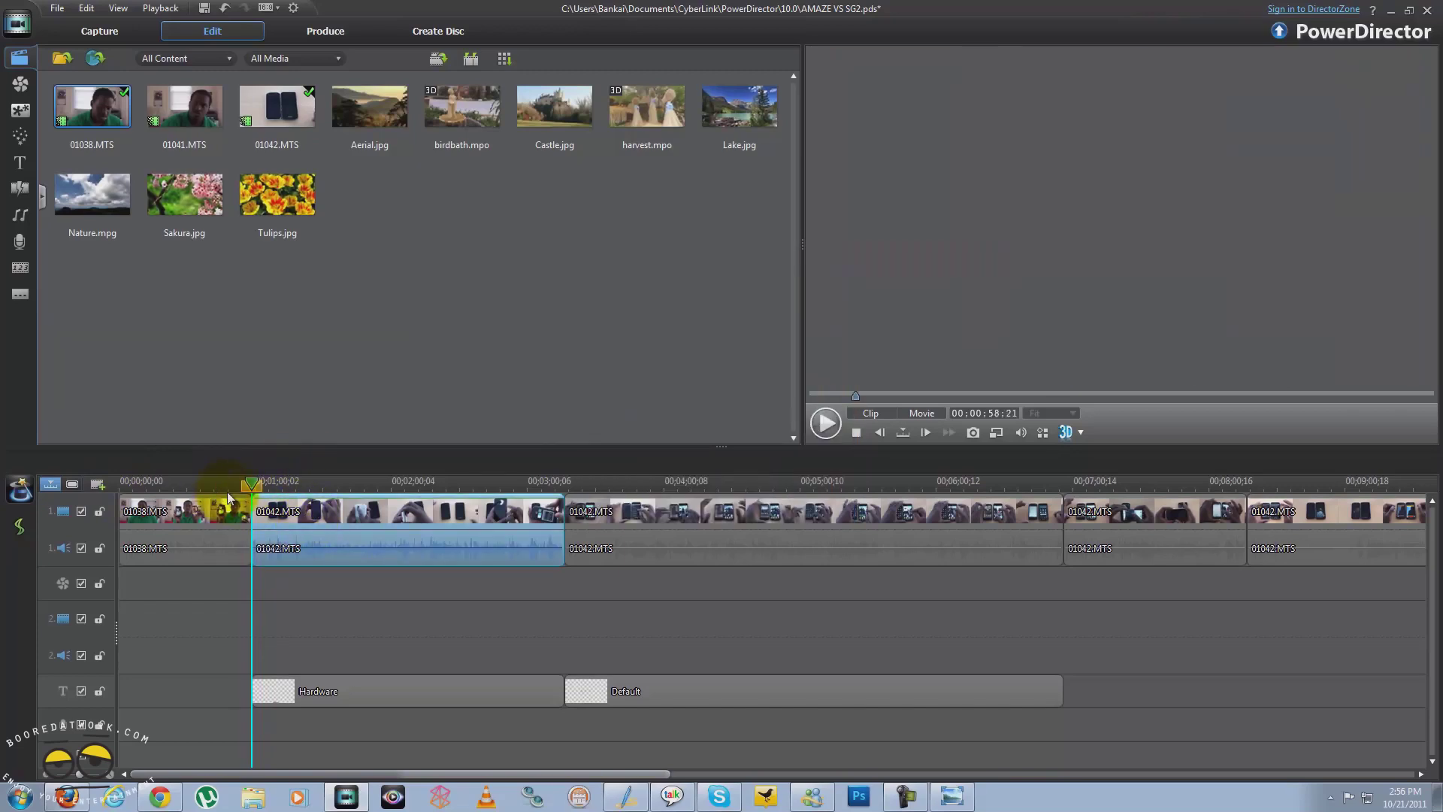
pyautogui.rightClick(394, 531)
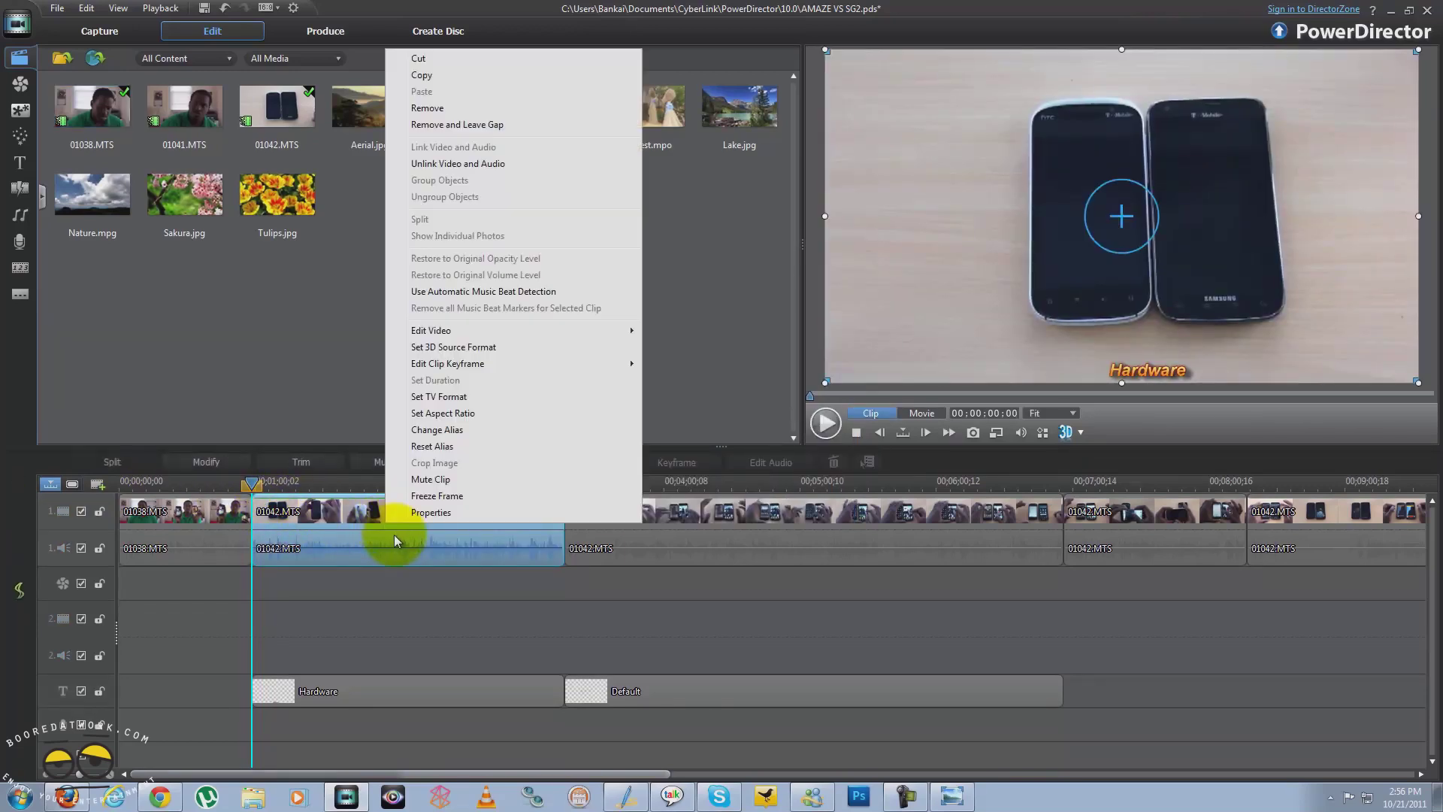
pyautogui.click(270, 390)
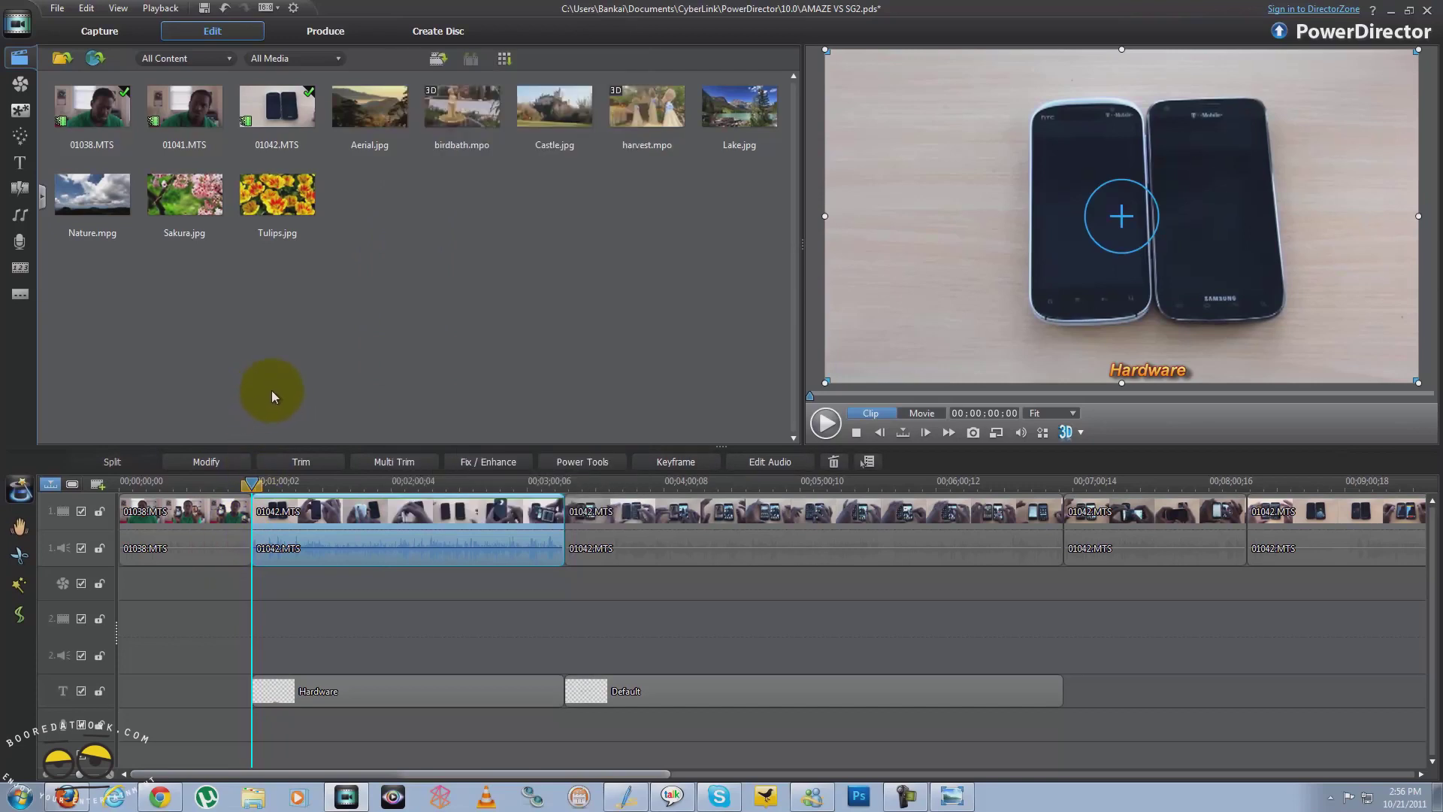